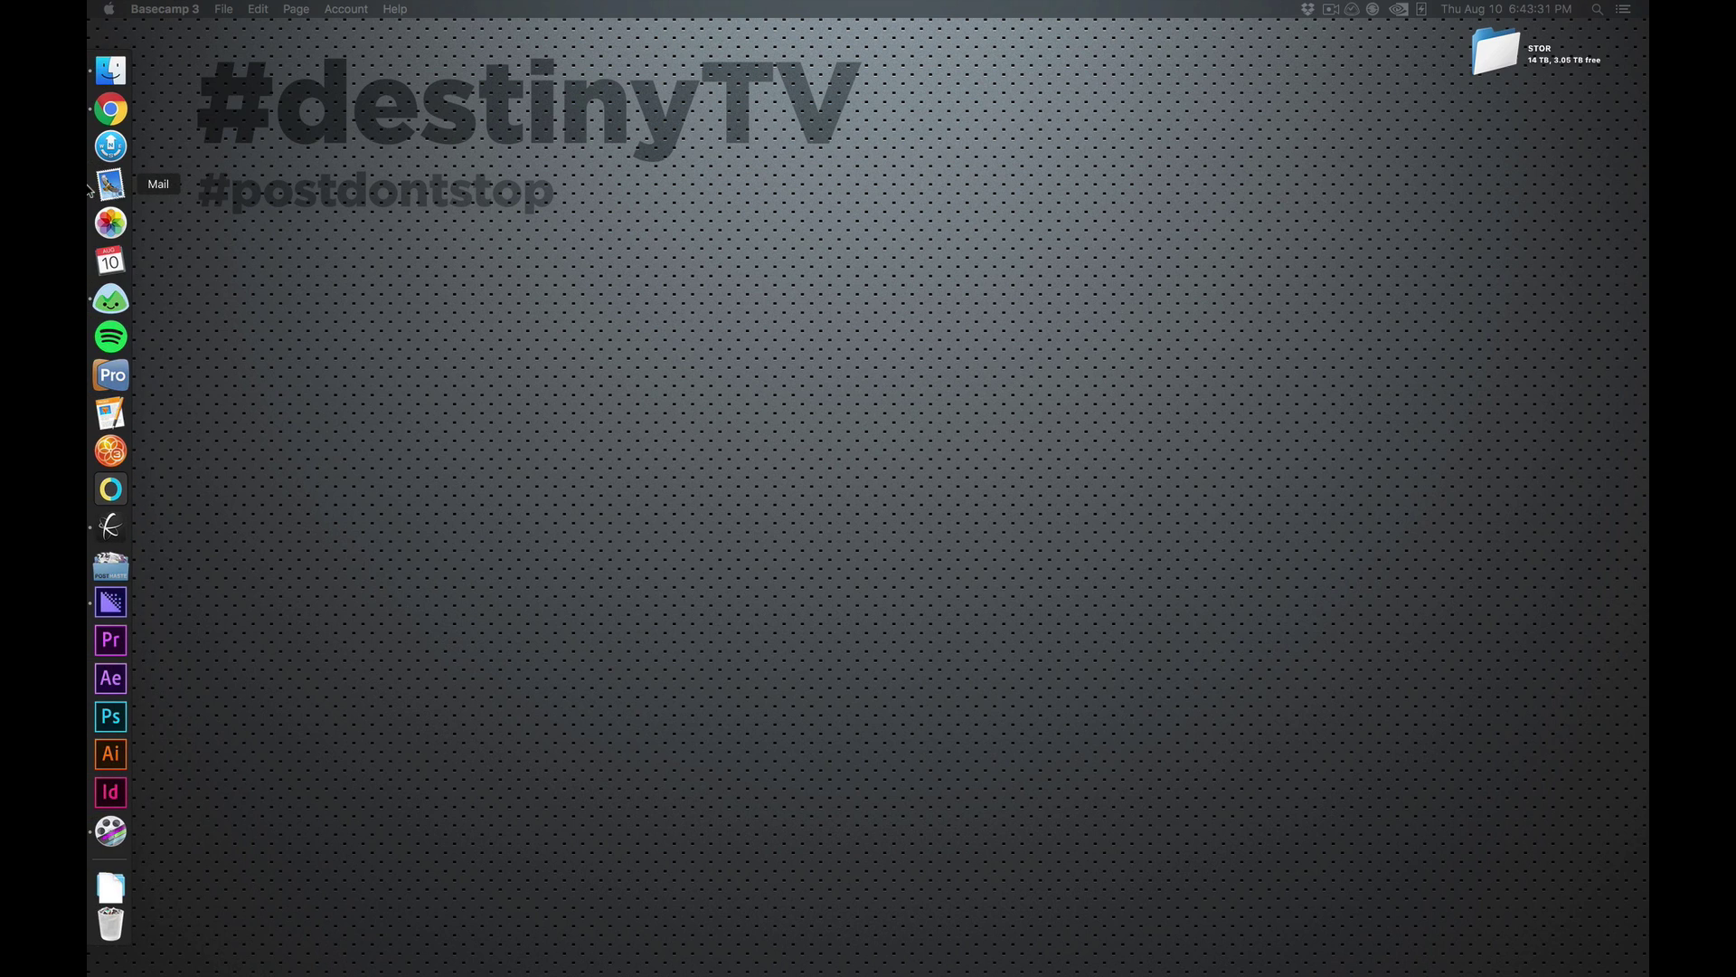
# Launch KeyFlow Pro from the Dock to show the 2017_phx library's 52 media items.
pyautogui.click(112, 531)
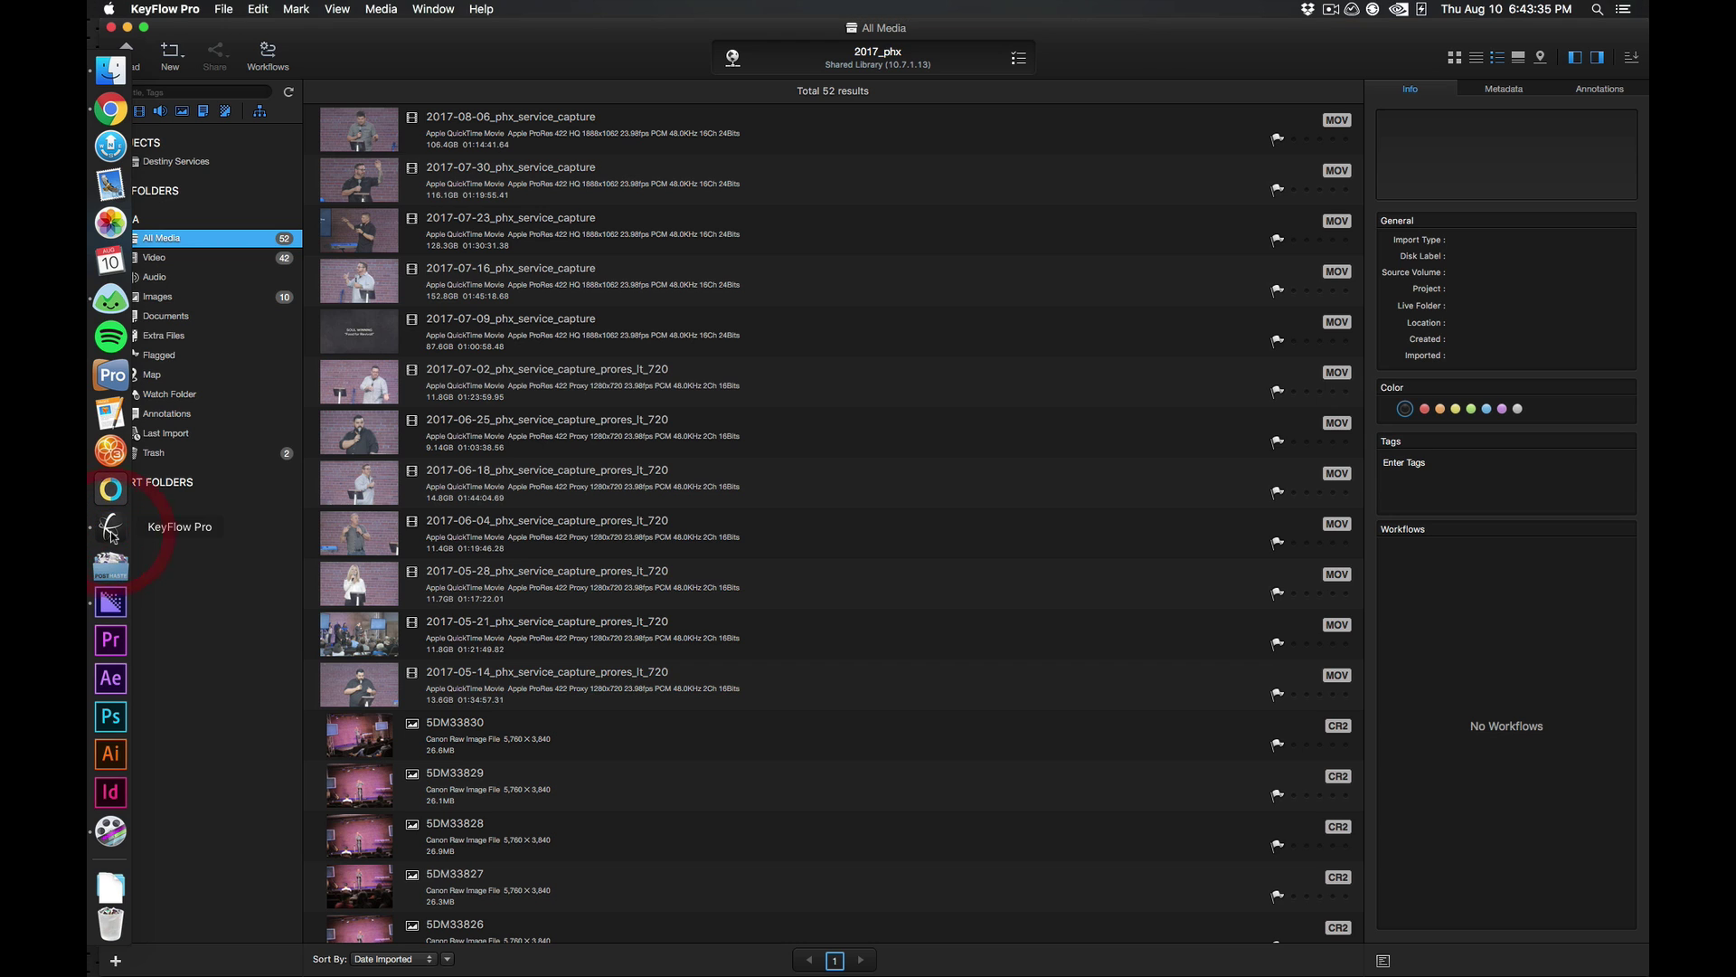
pyautogui.click(1017, 59)
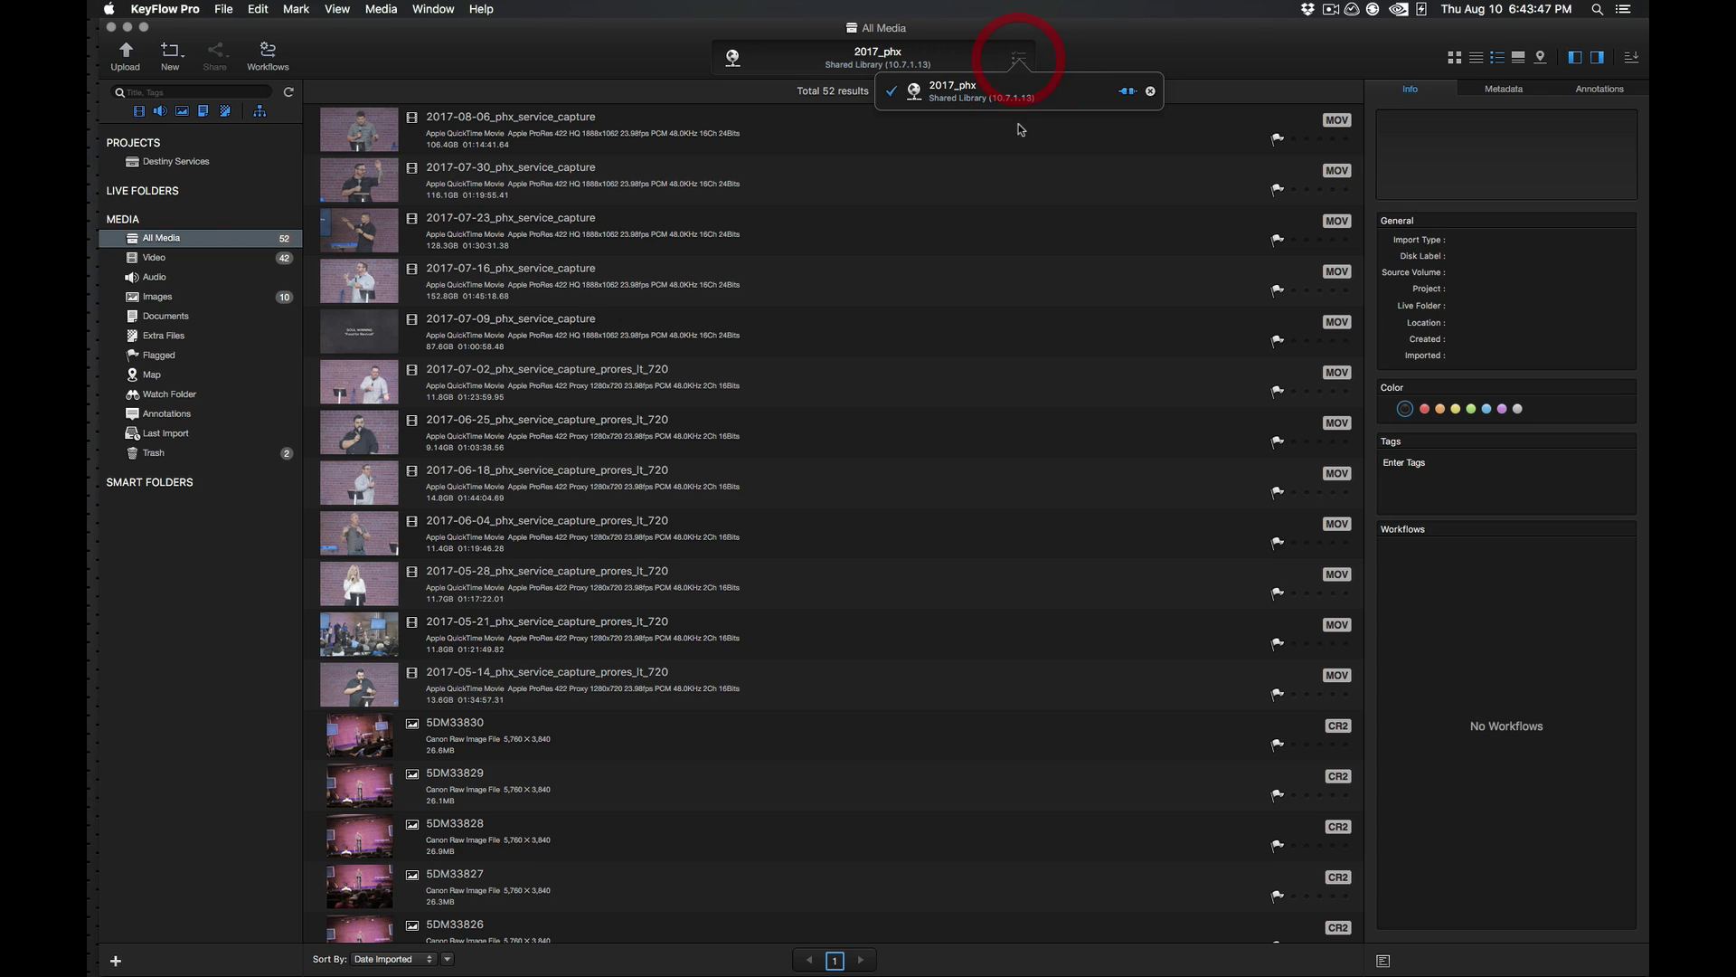
pyautogui.click(1113, 42)
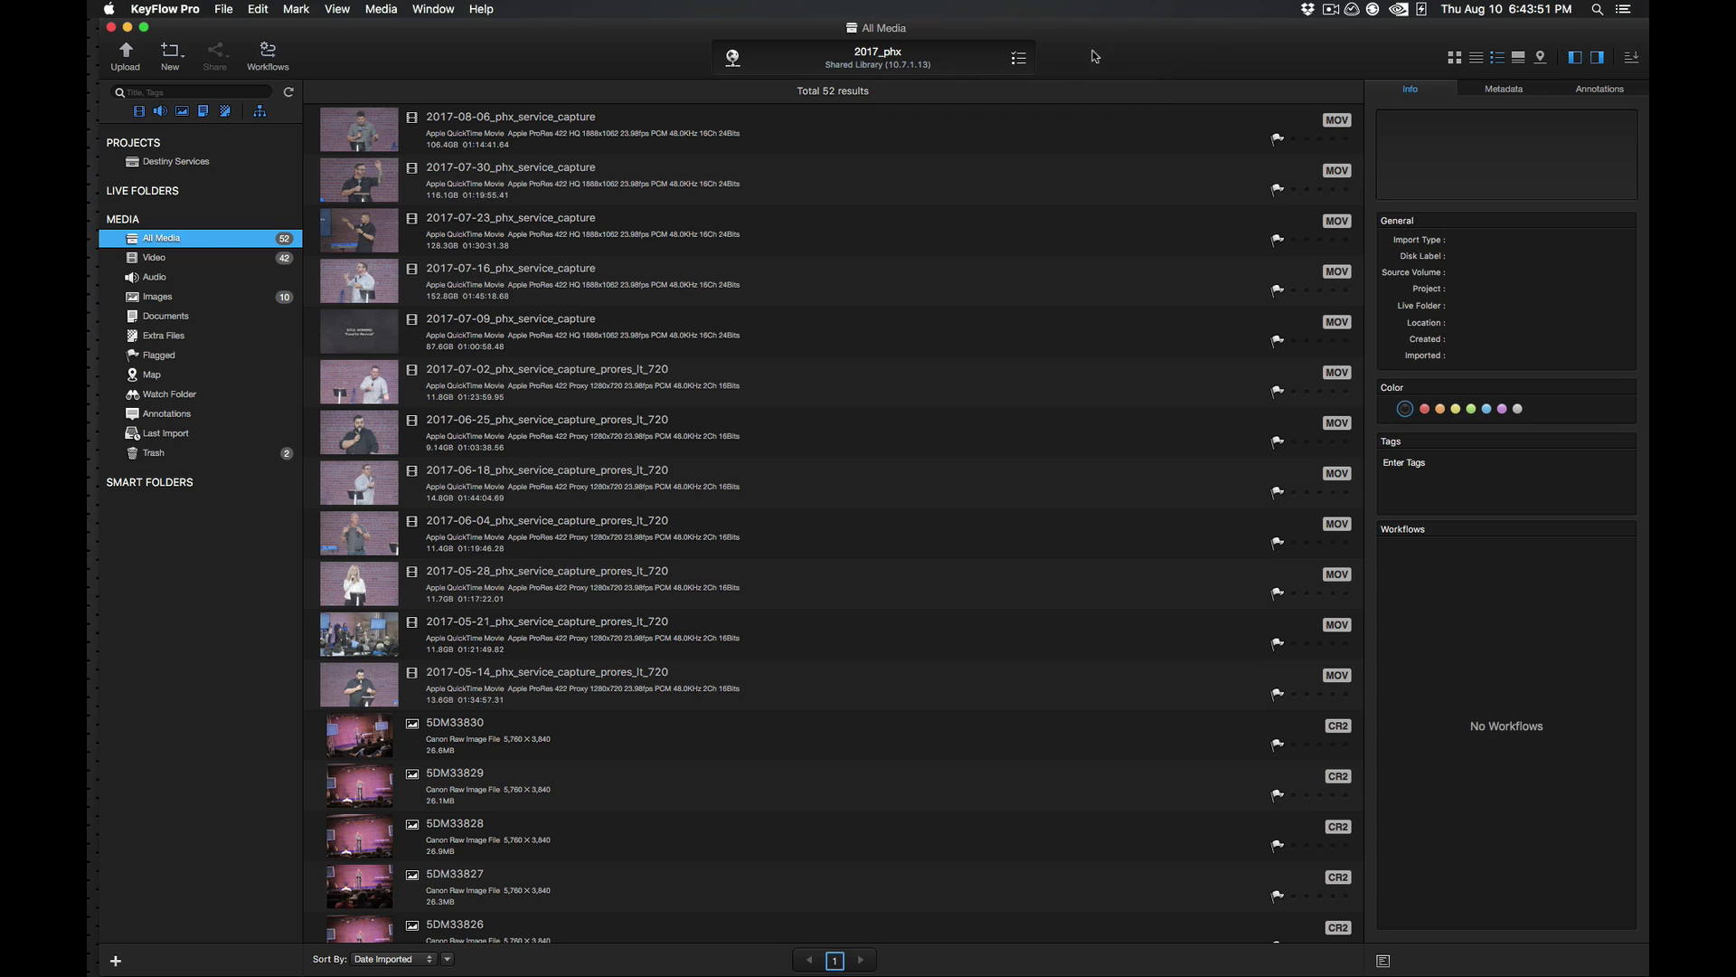
pyautogui.click(1019, 60)
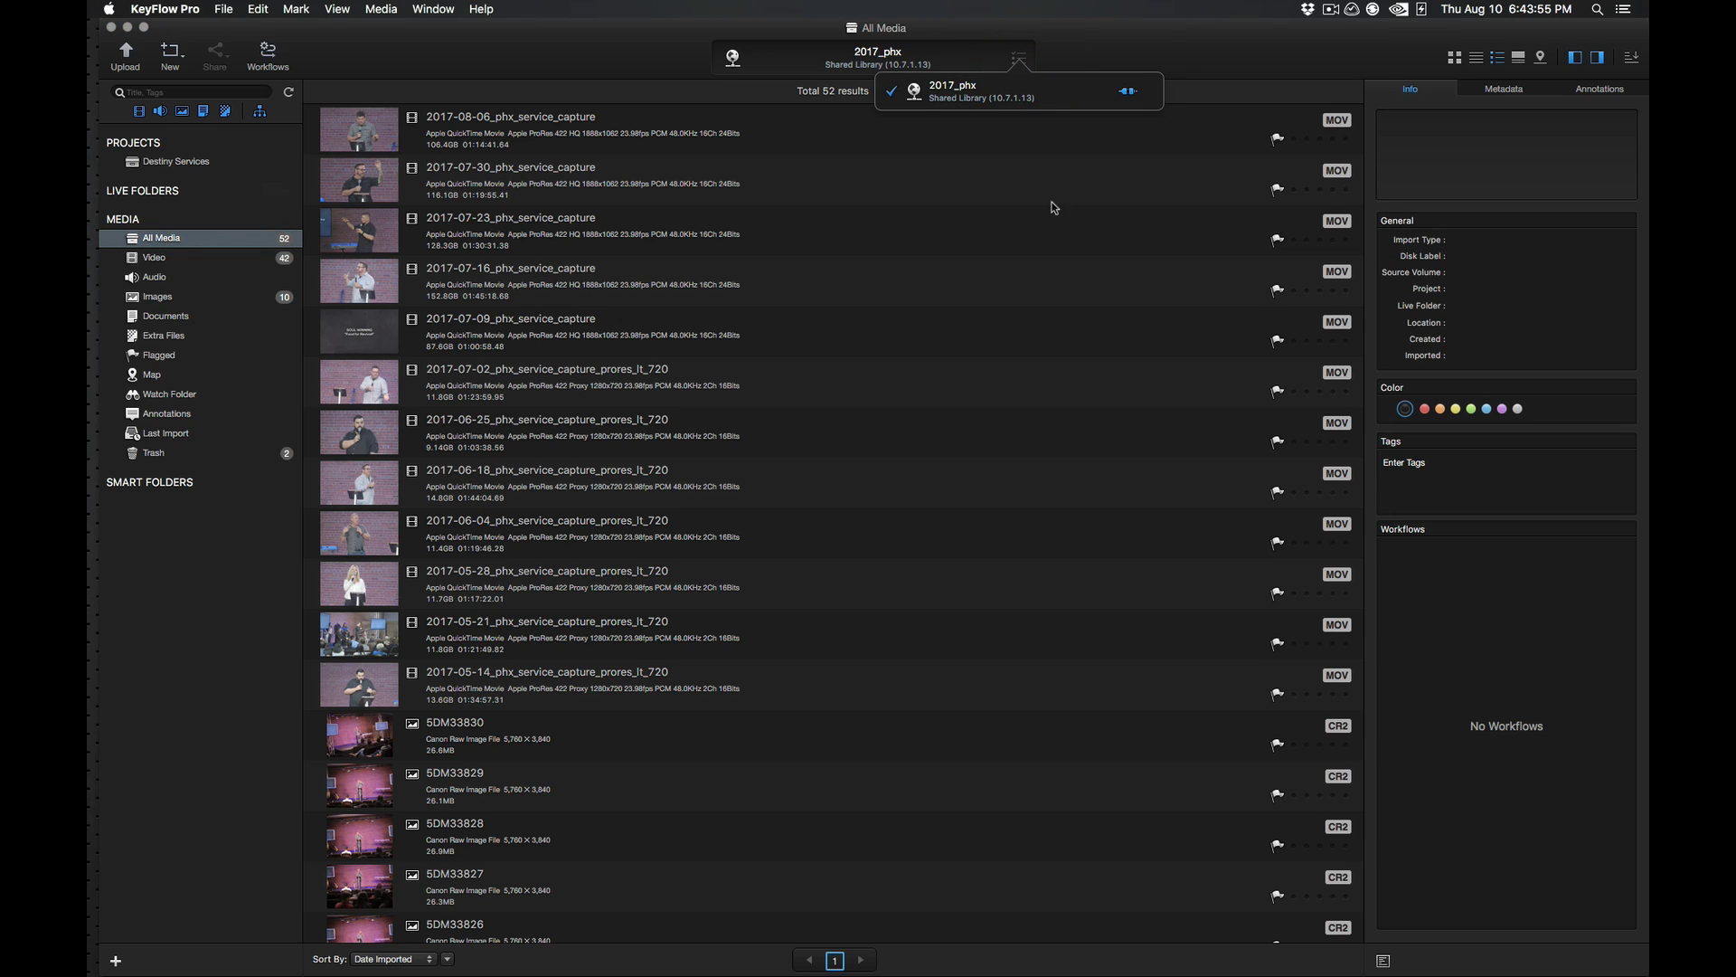
pyautogui.moveTo(975, 91)
pyautogui.click(1020, 60)
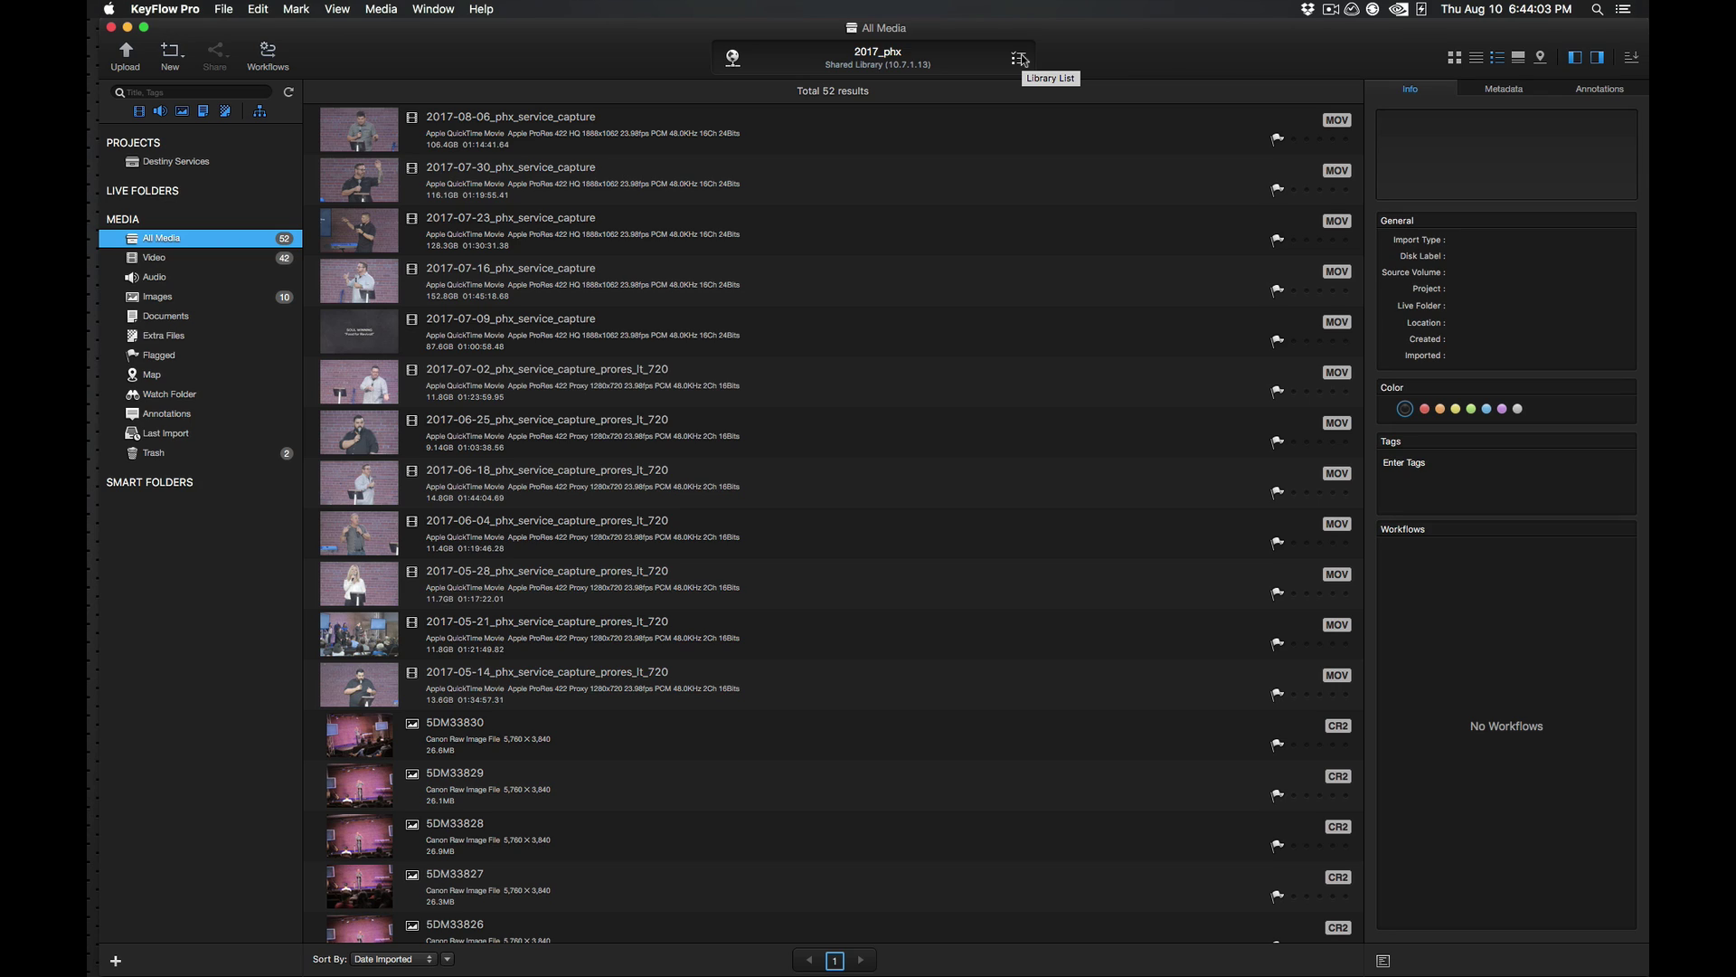
# Choose prores_lt_720.mov from _ingest > 2017-07-23 service > 06_source as the upload file.
pyautogui.click(125, 57)
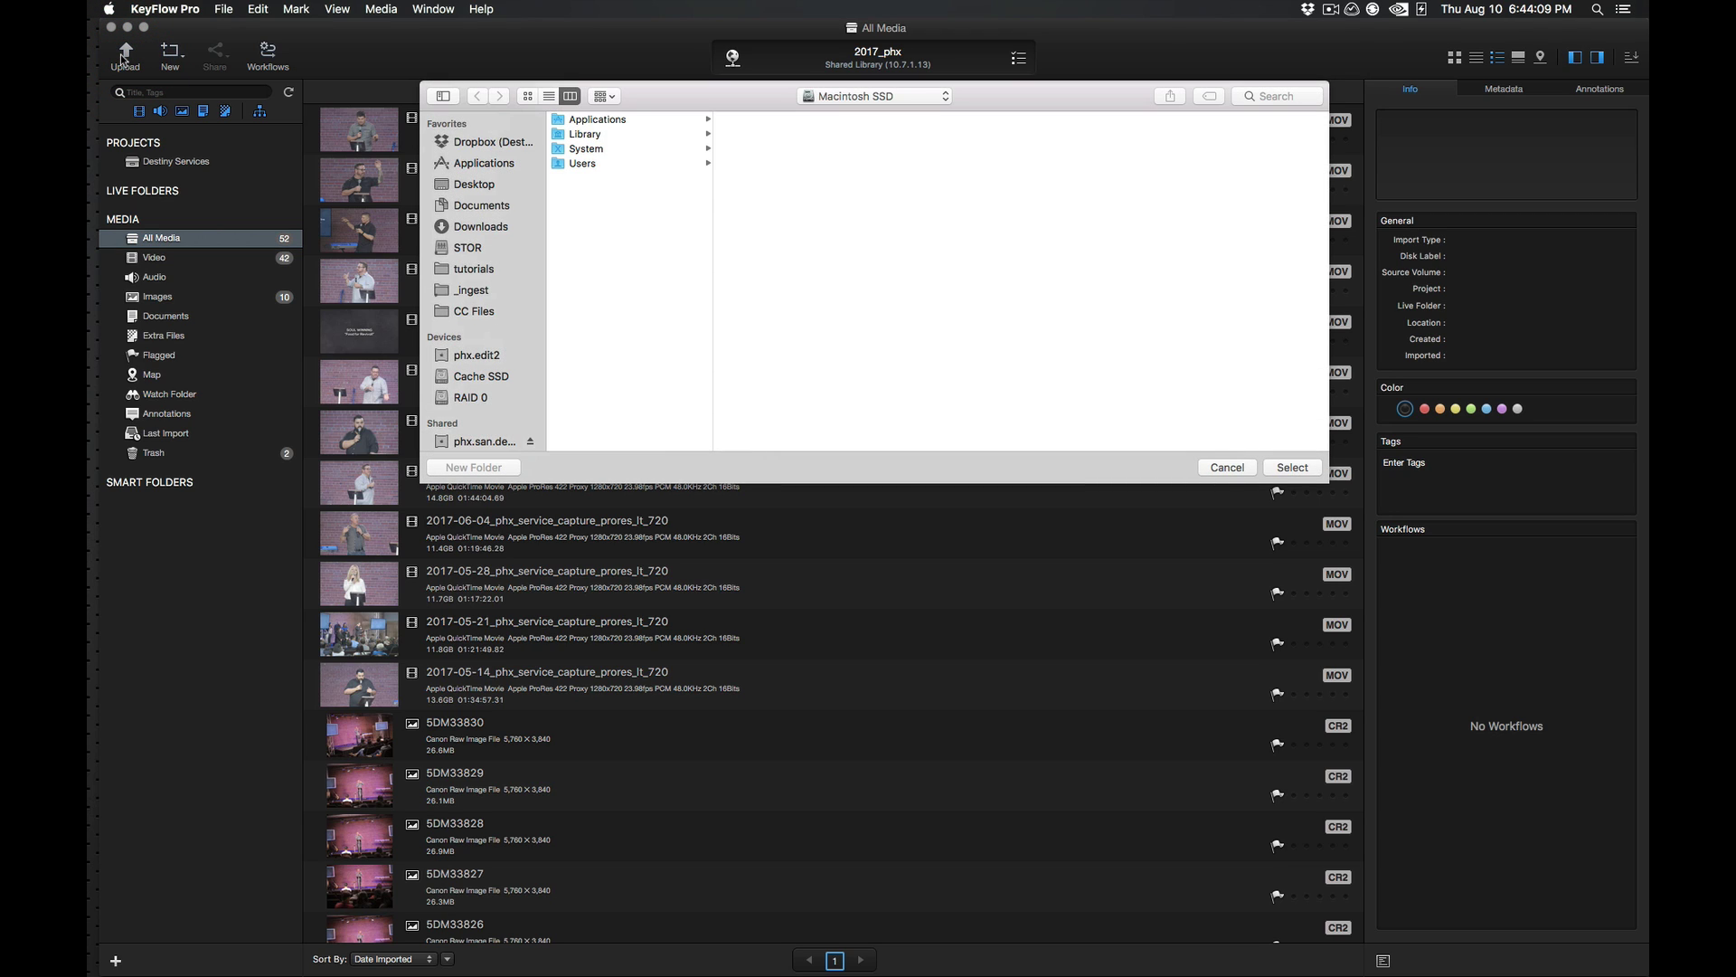
pyautogui.click(472, 291)
pyautogui.doubleClick(714, 245)
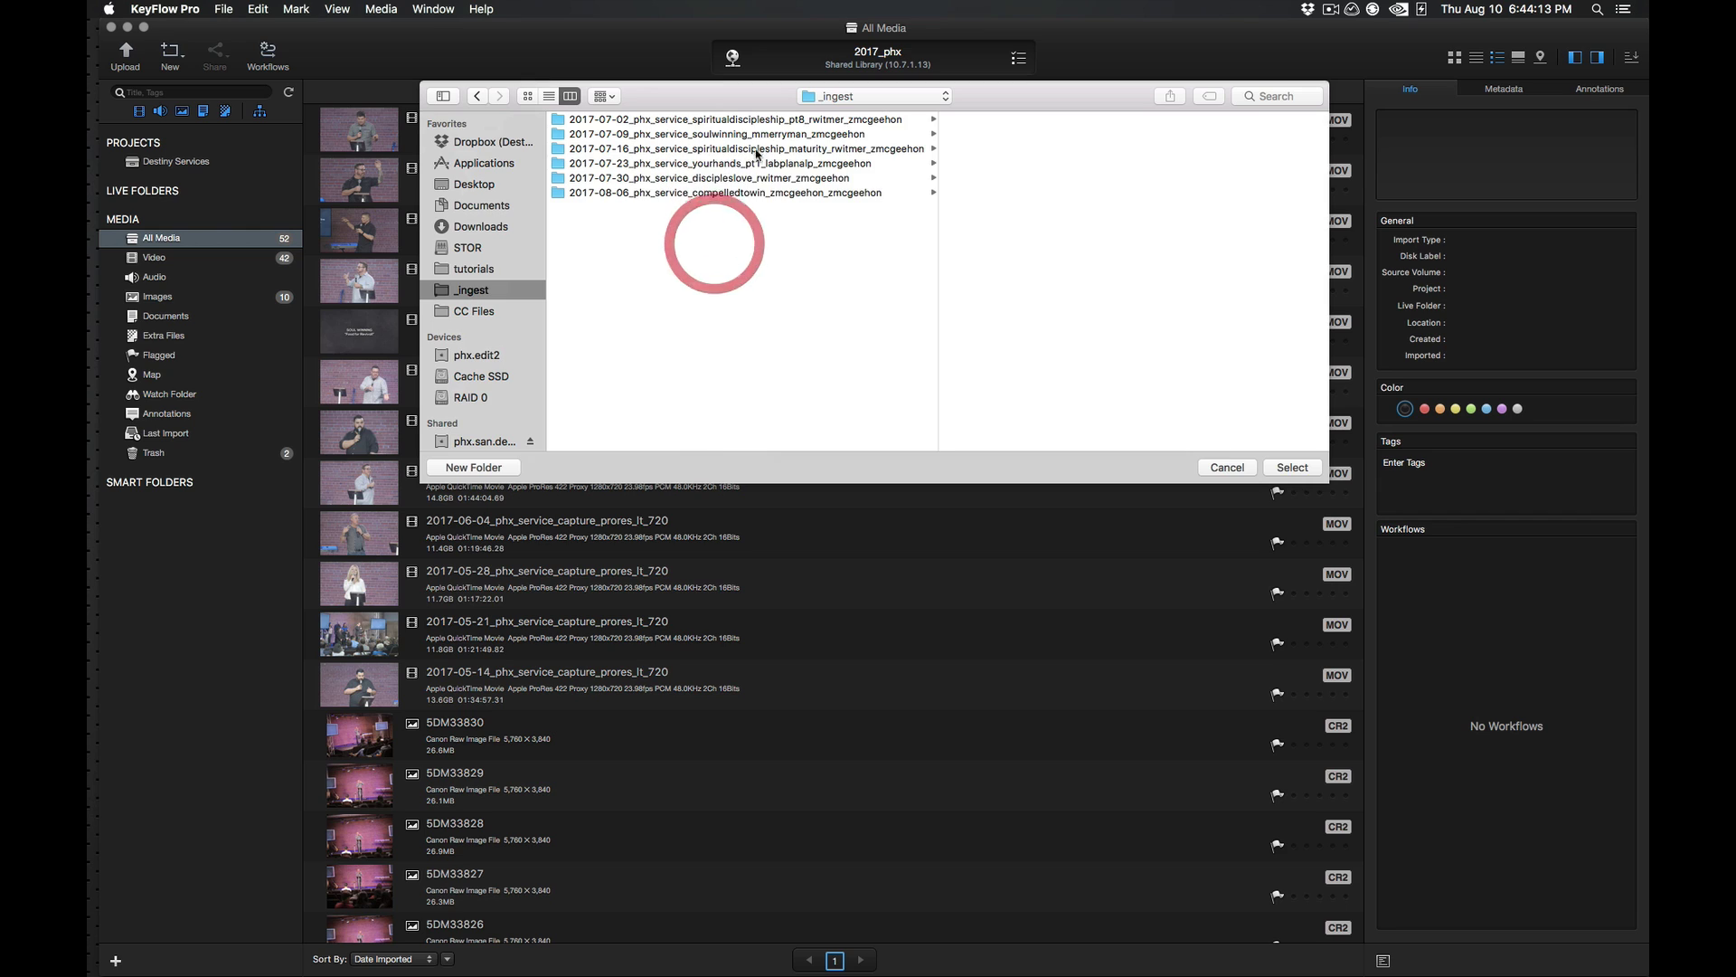
pyautogui.click(819, 163)
pyautogui.click(1009, 194)
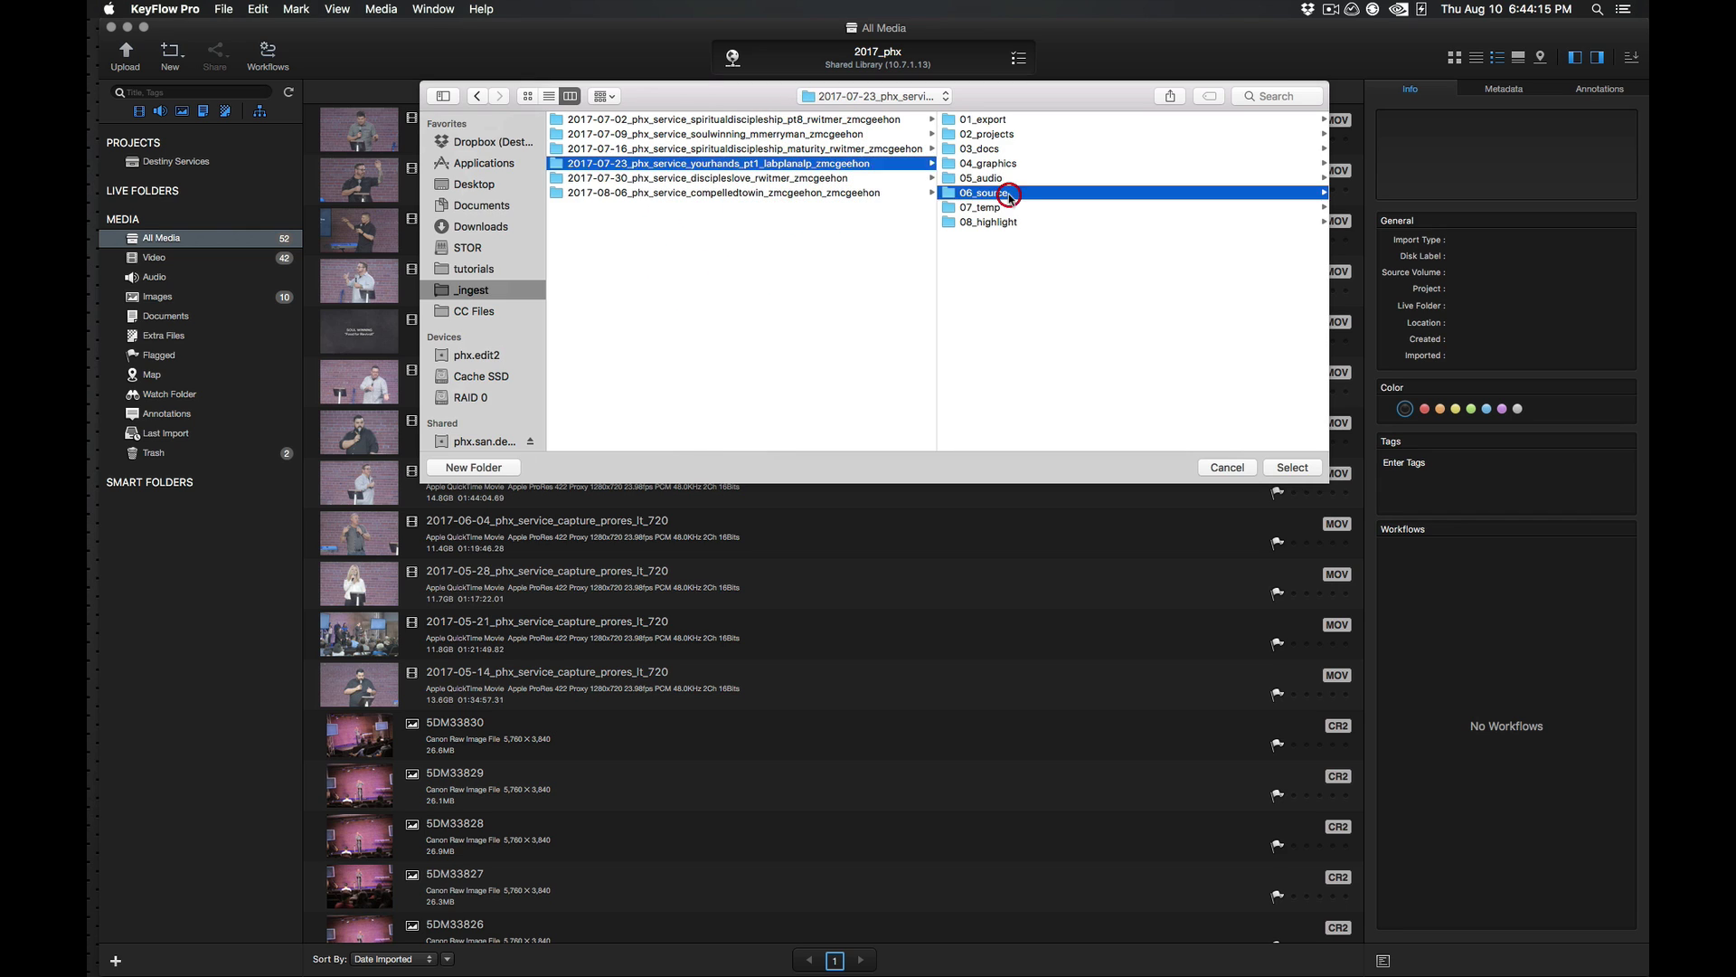
pyautogui.click(1146, 121)
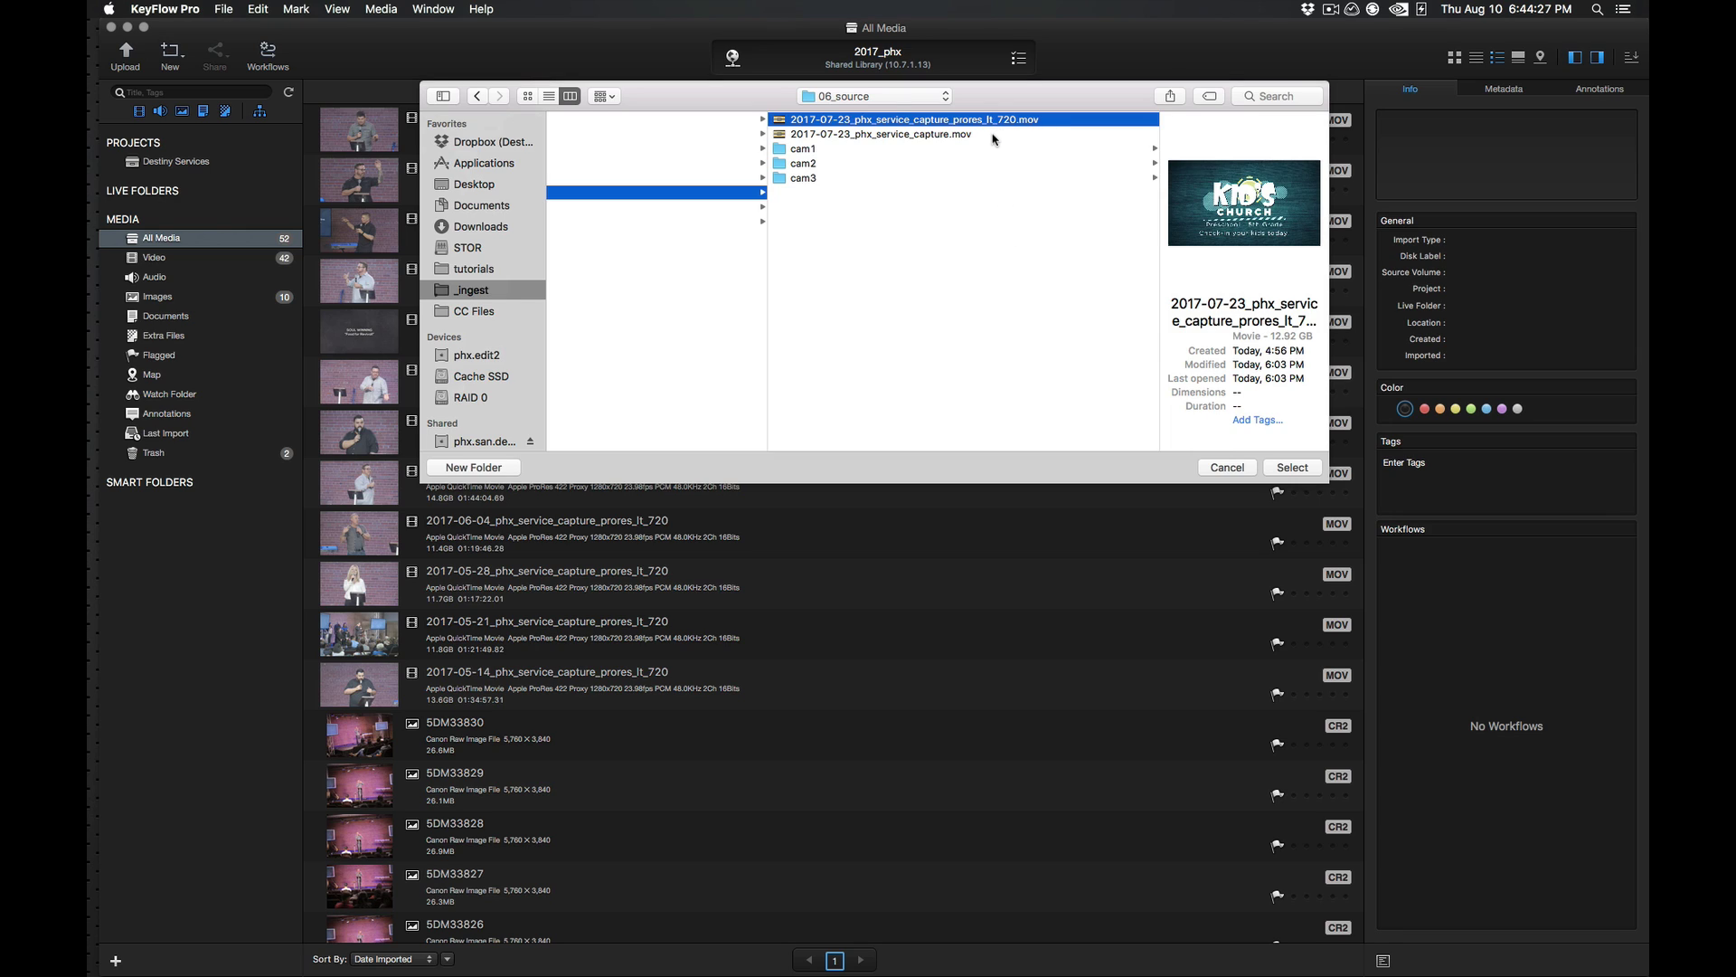
pyautogui.click(992, 135)
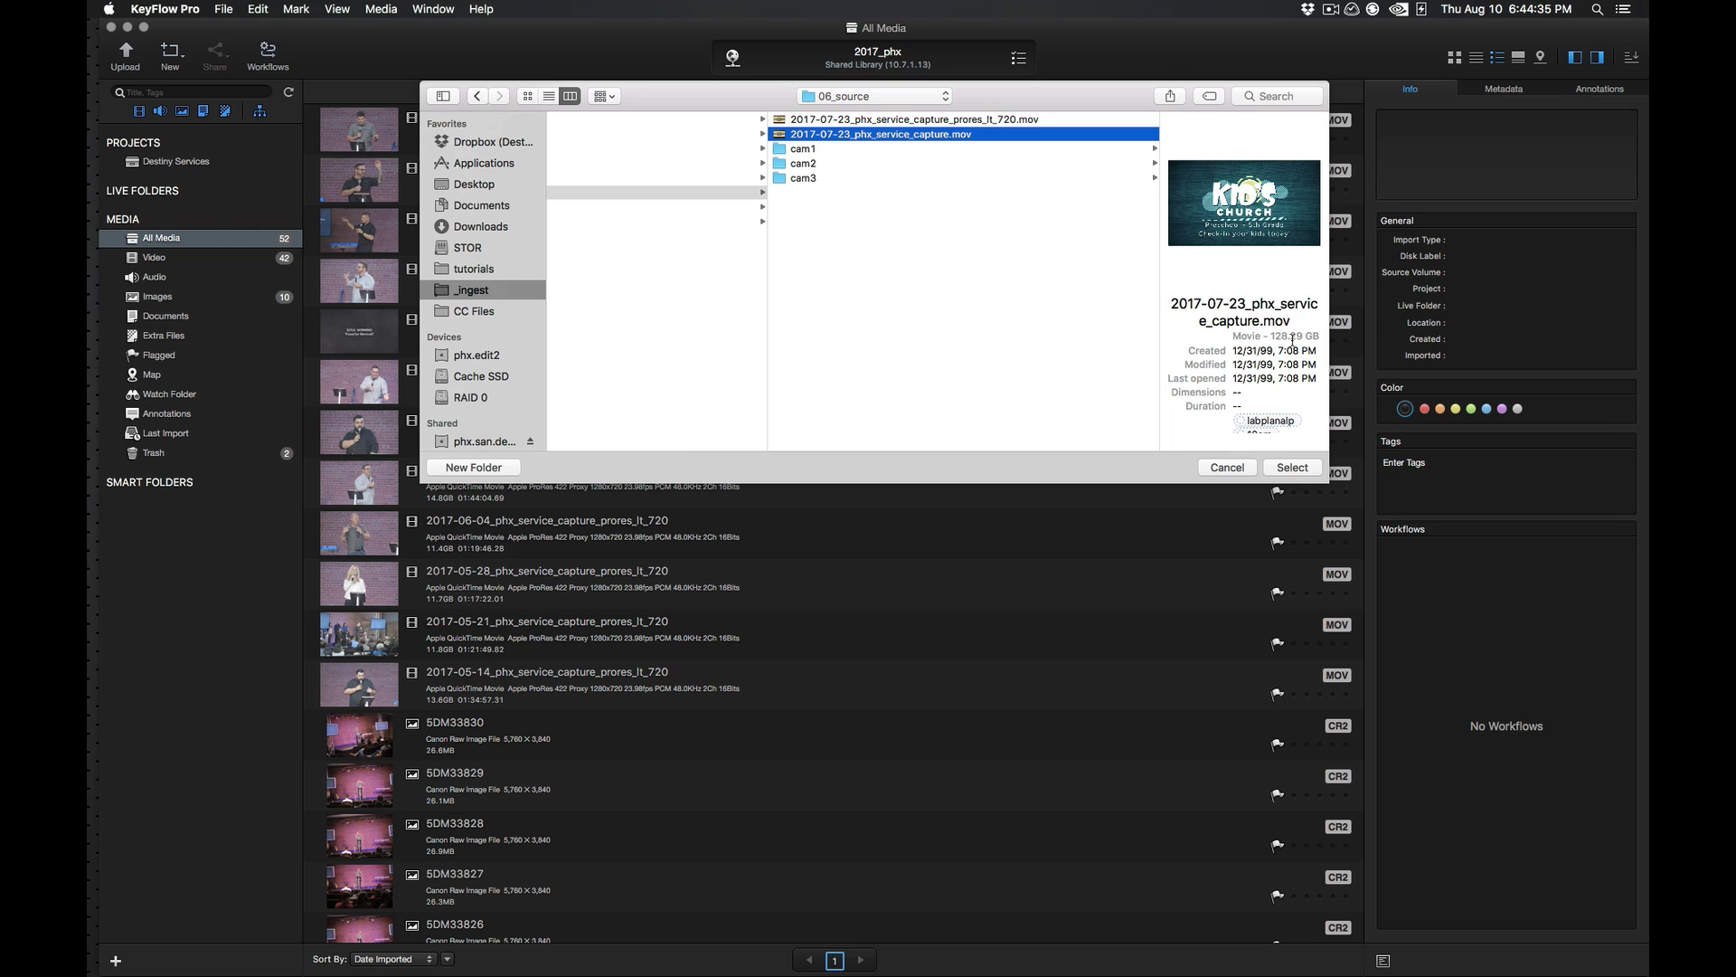
pyautogui.click(1051, 120)
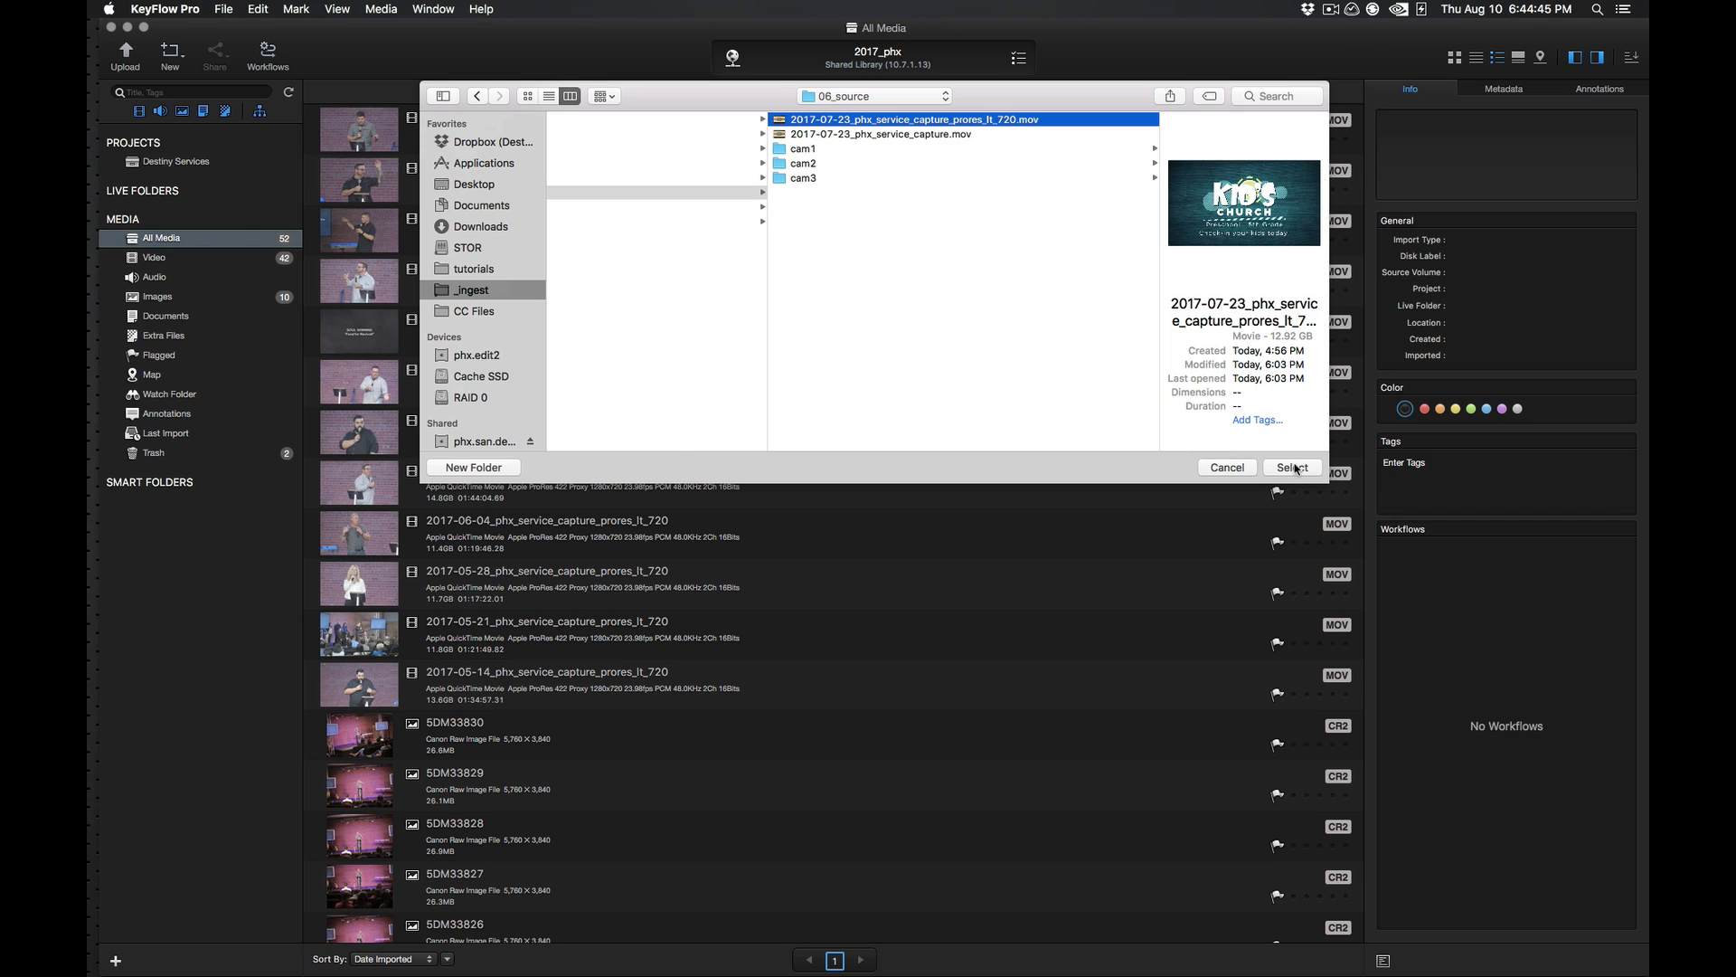
pyautogui.click(1292, 467)
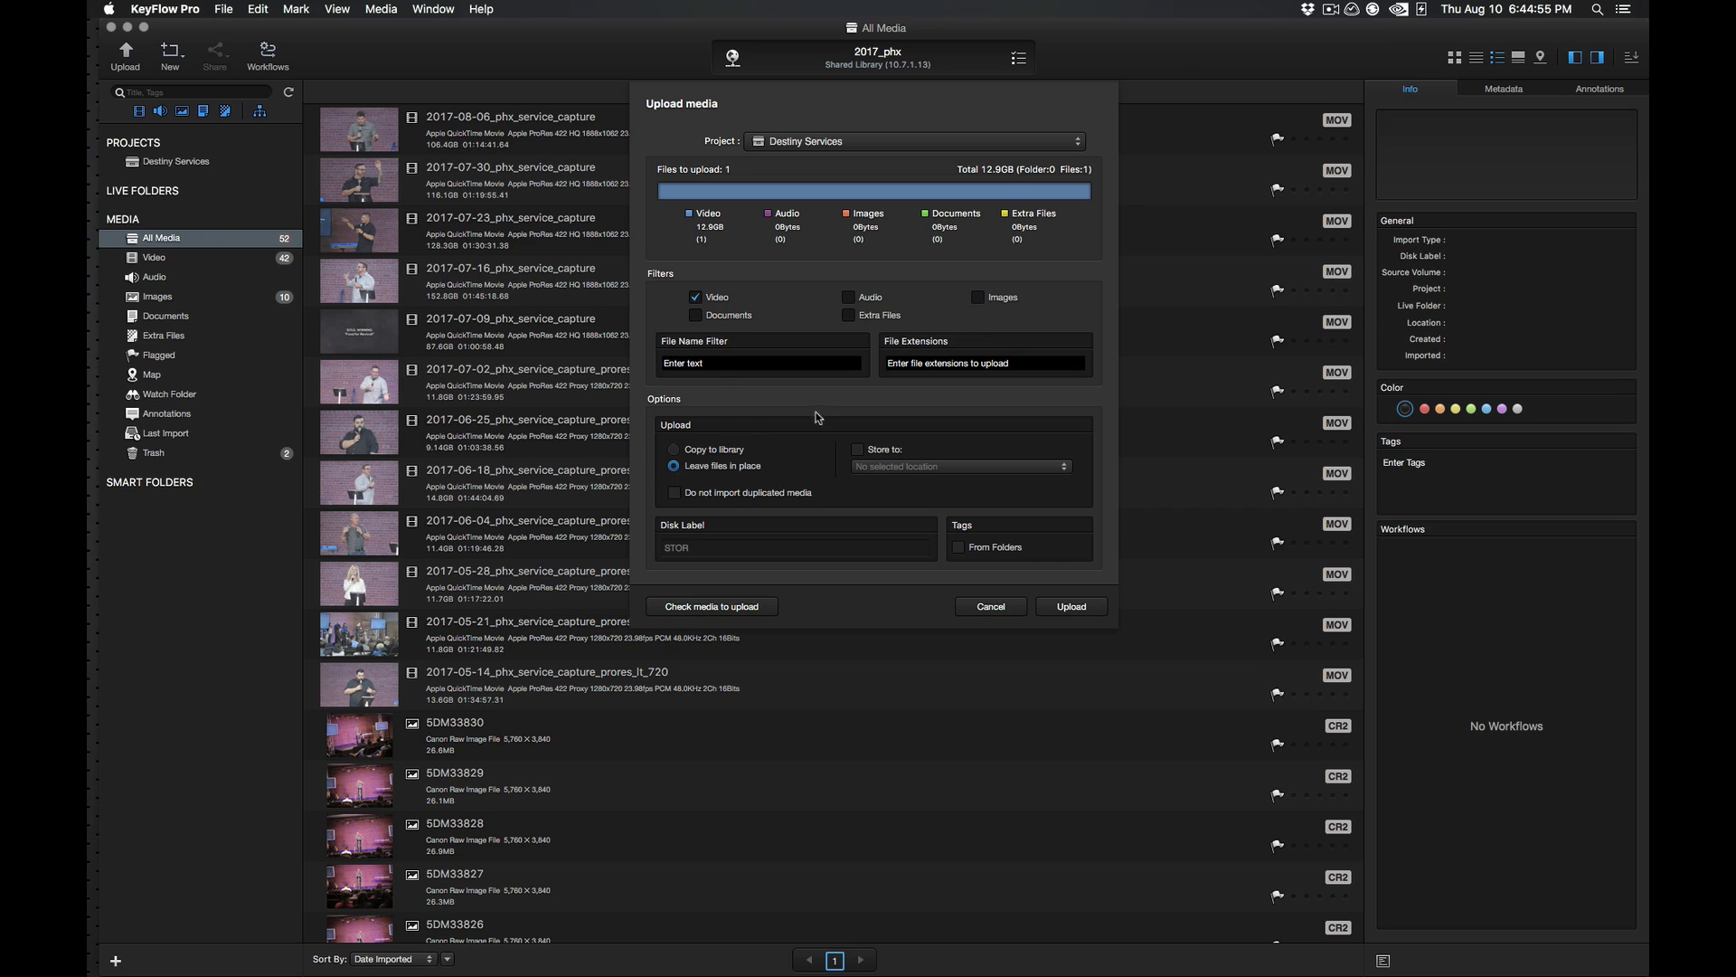
# Upload the capture to Destiny Services with Leave files in place, toggling folder-name tagging.
pyautogui.click(676, 467)
pyautogui.click(959, 548)
pyautogui.click(1072, 607)
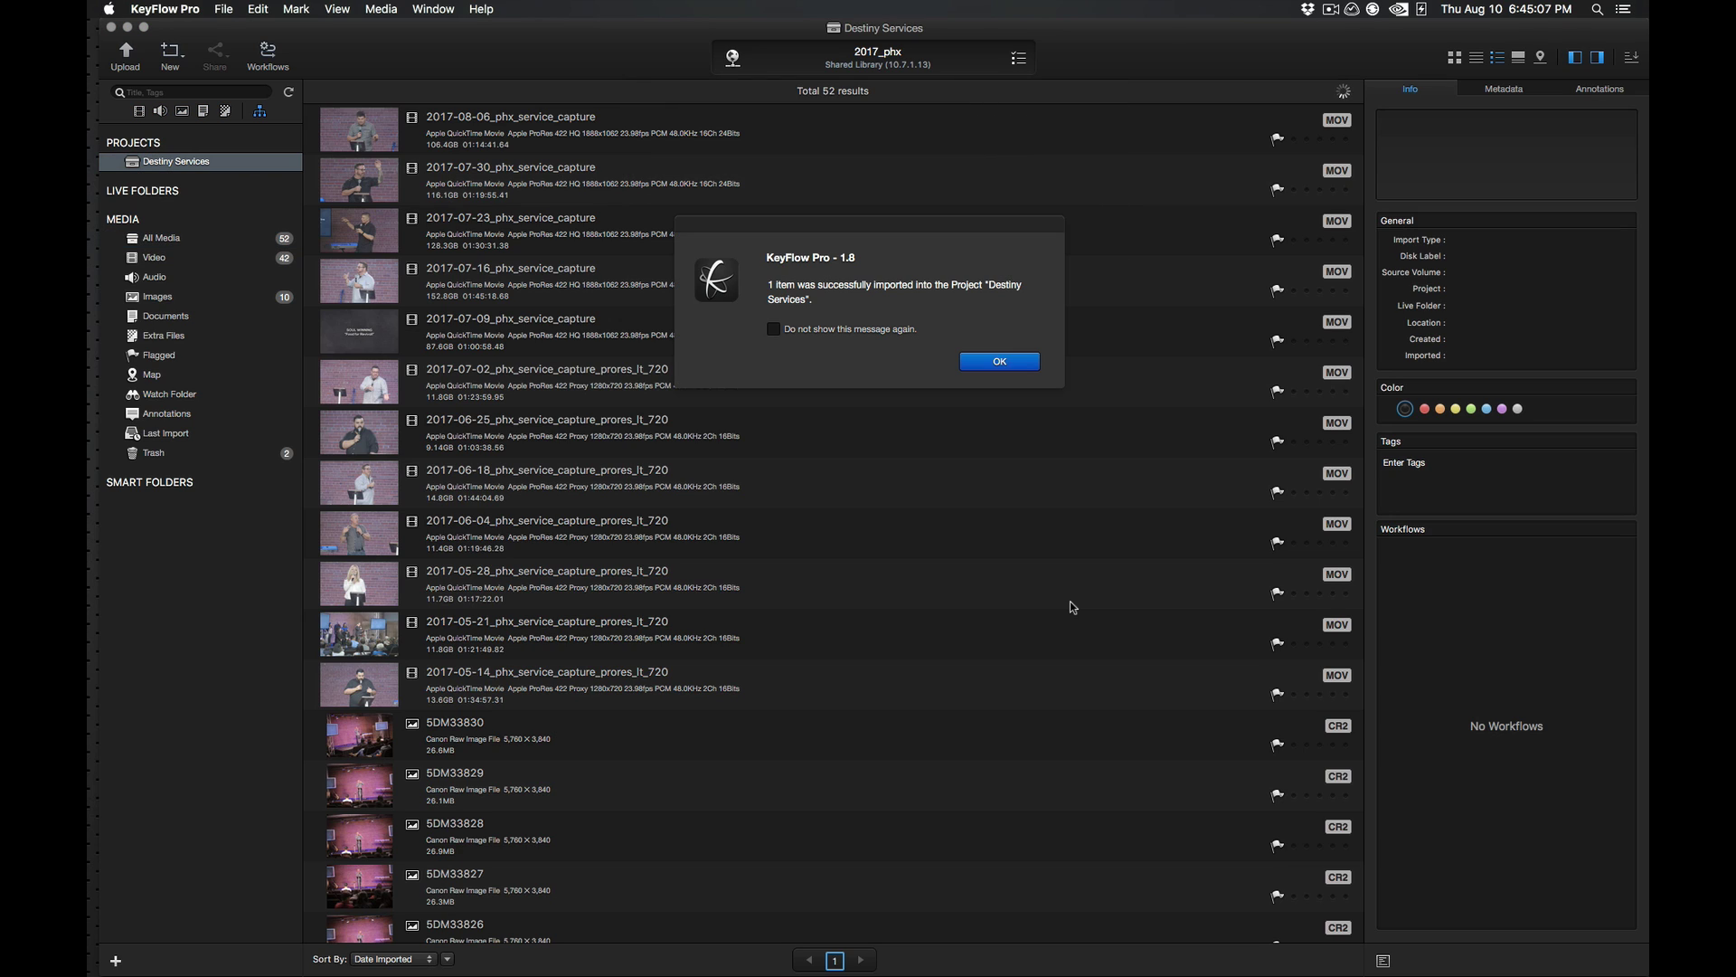
# Dismiss the import confirmation and open the new ProRes LT 720 clip for playback.
pyautogui.click(999, 361)
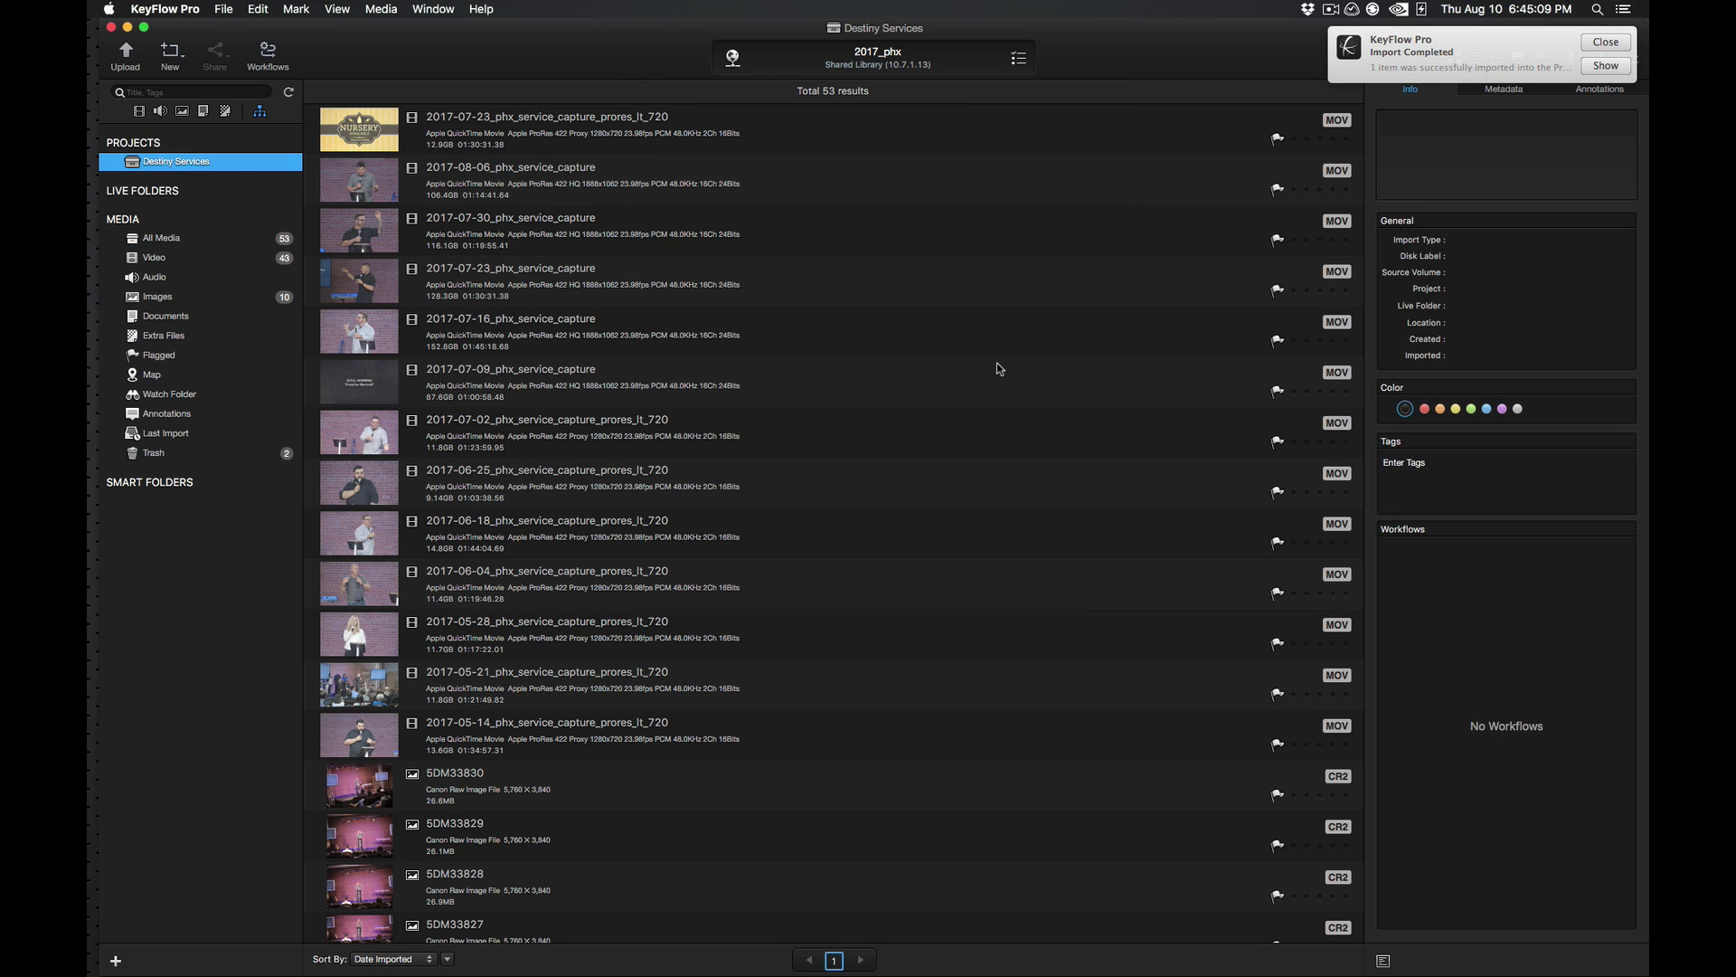
pyautogui.click(810, 132)
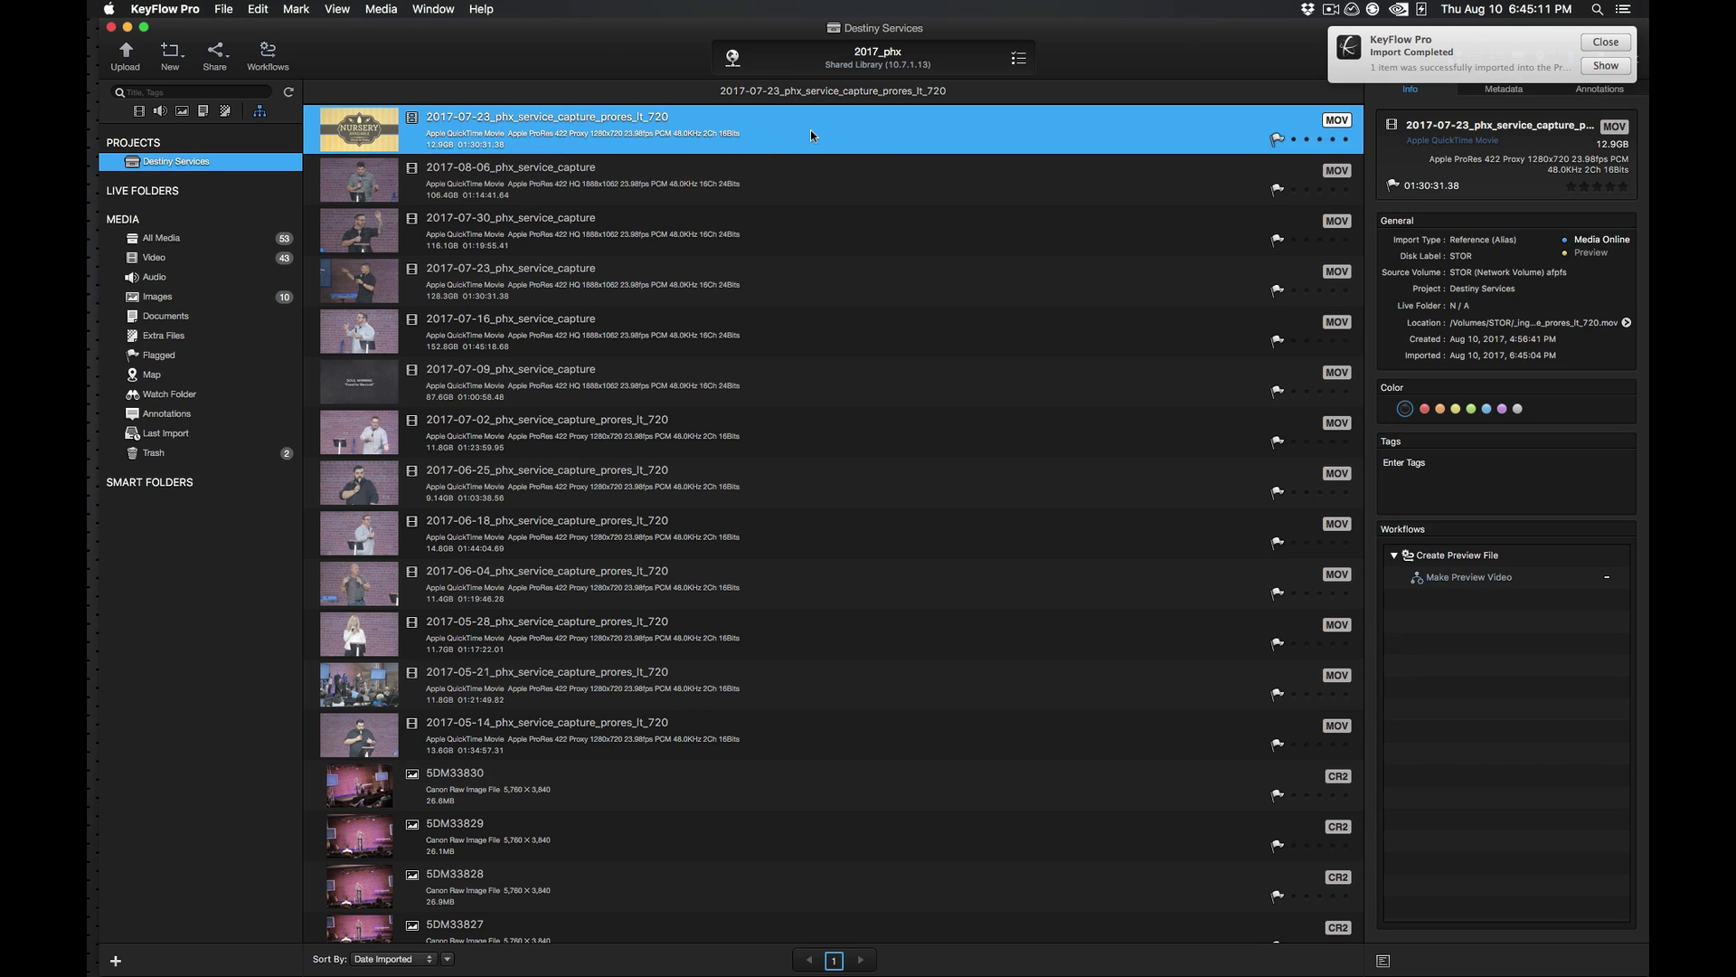
pyautogui.doubleClick(369, 132)
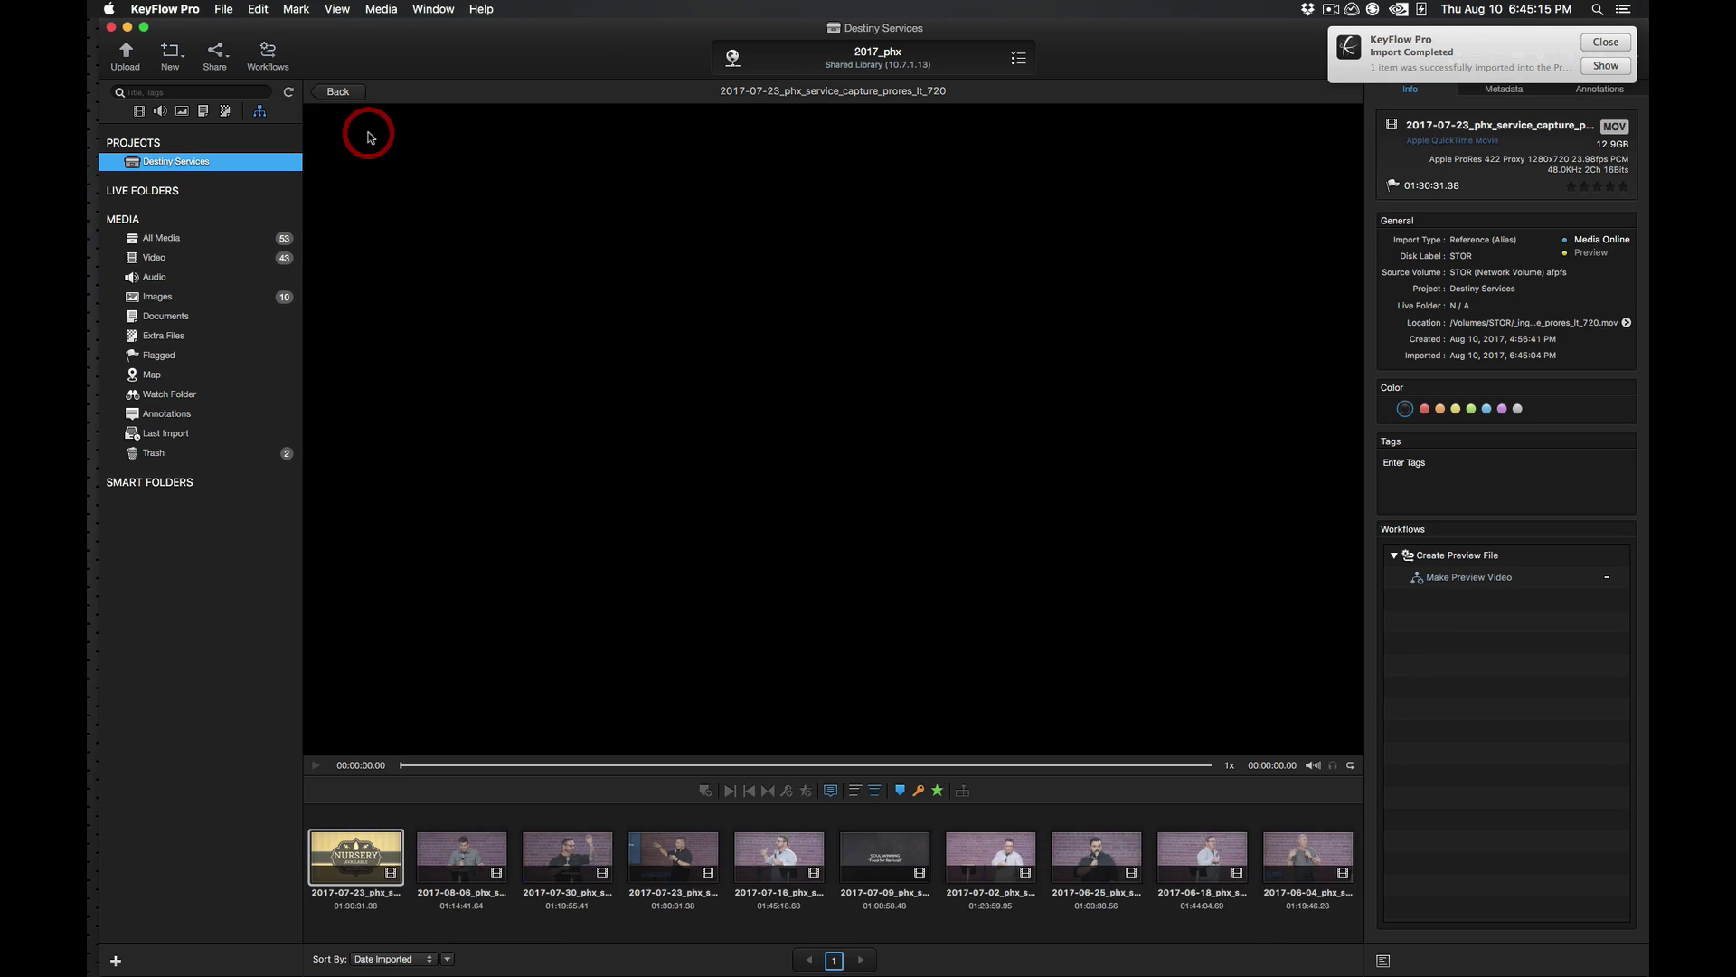
# Pause on a frame of the preacher's sermon and make it the poster frame.
pyautogui.click(316, 765)
pyautogui.click(583, 765)
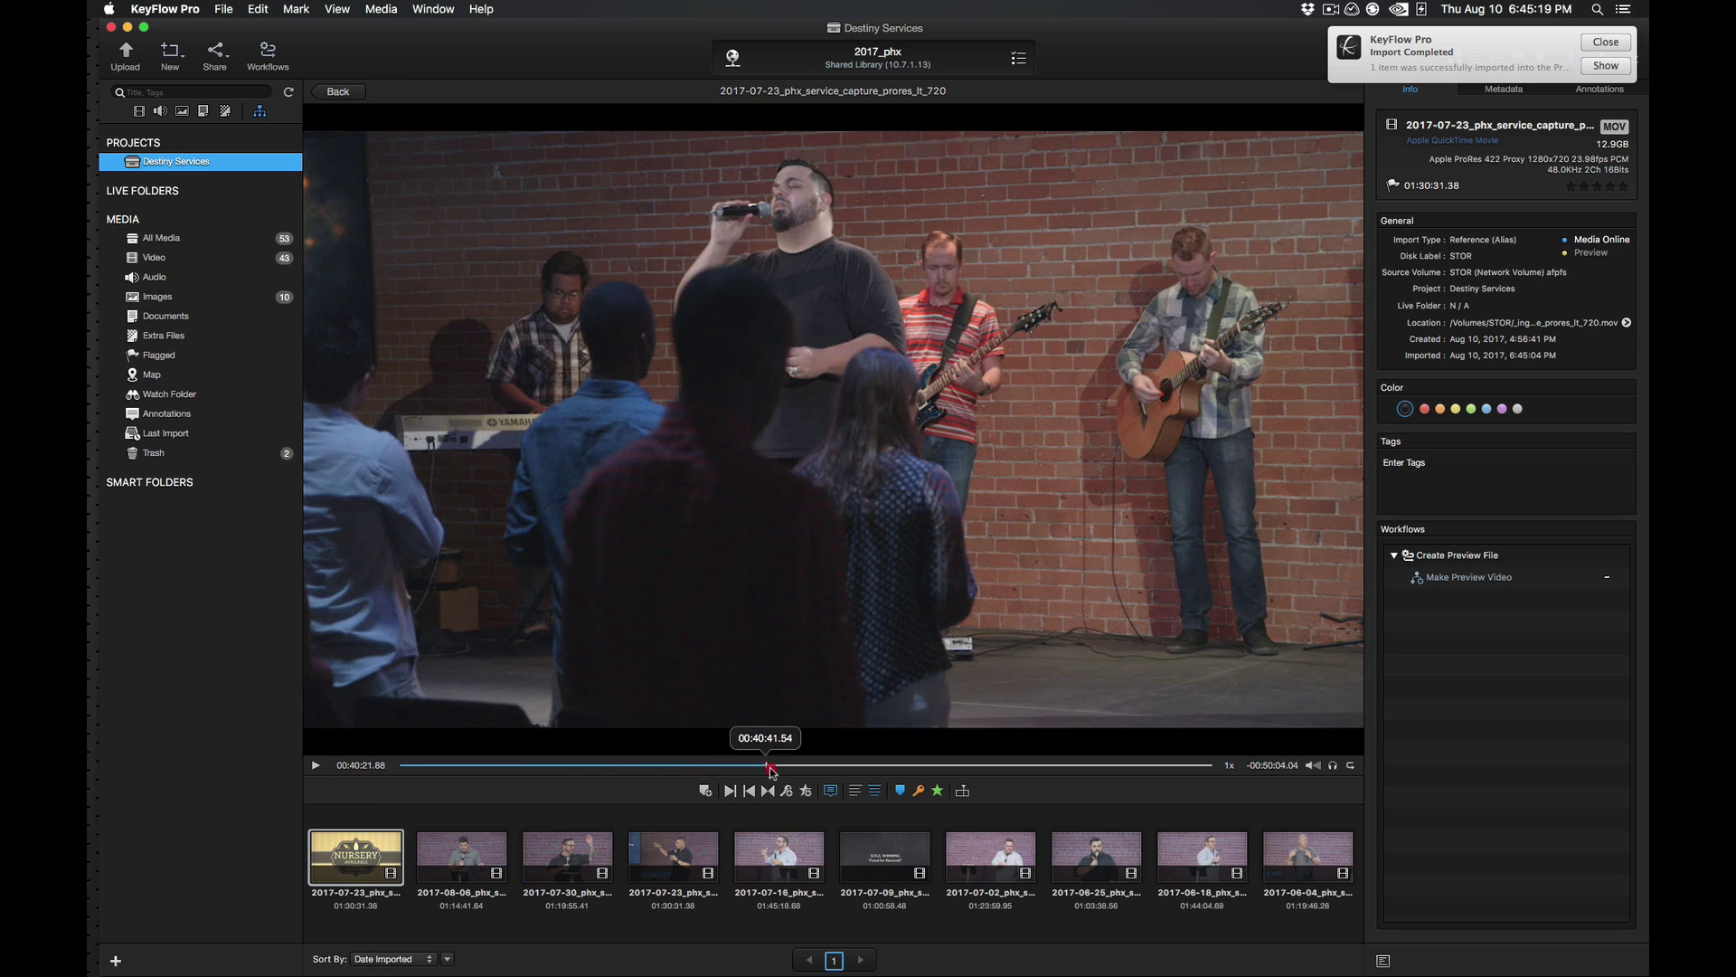
pyautogui.click(770, 765)
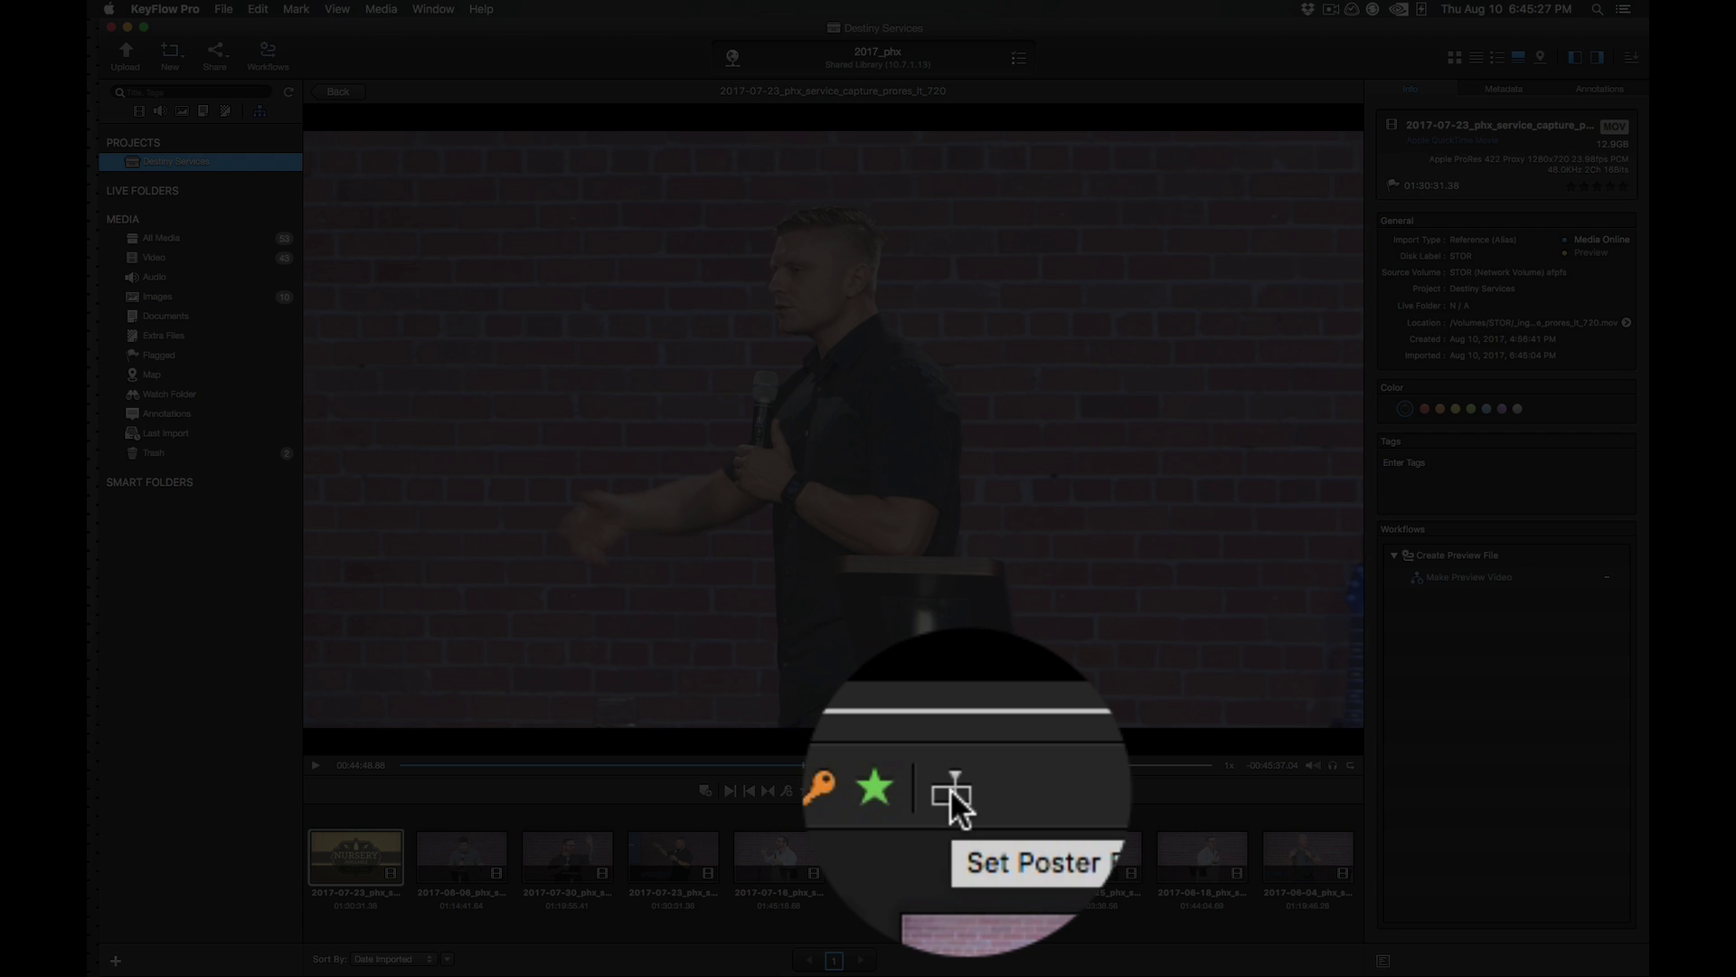
pyautogui.click(962, 789)
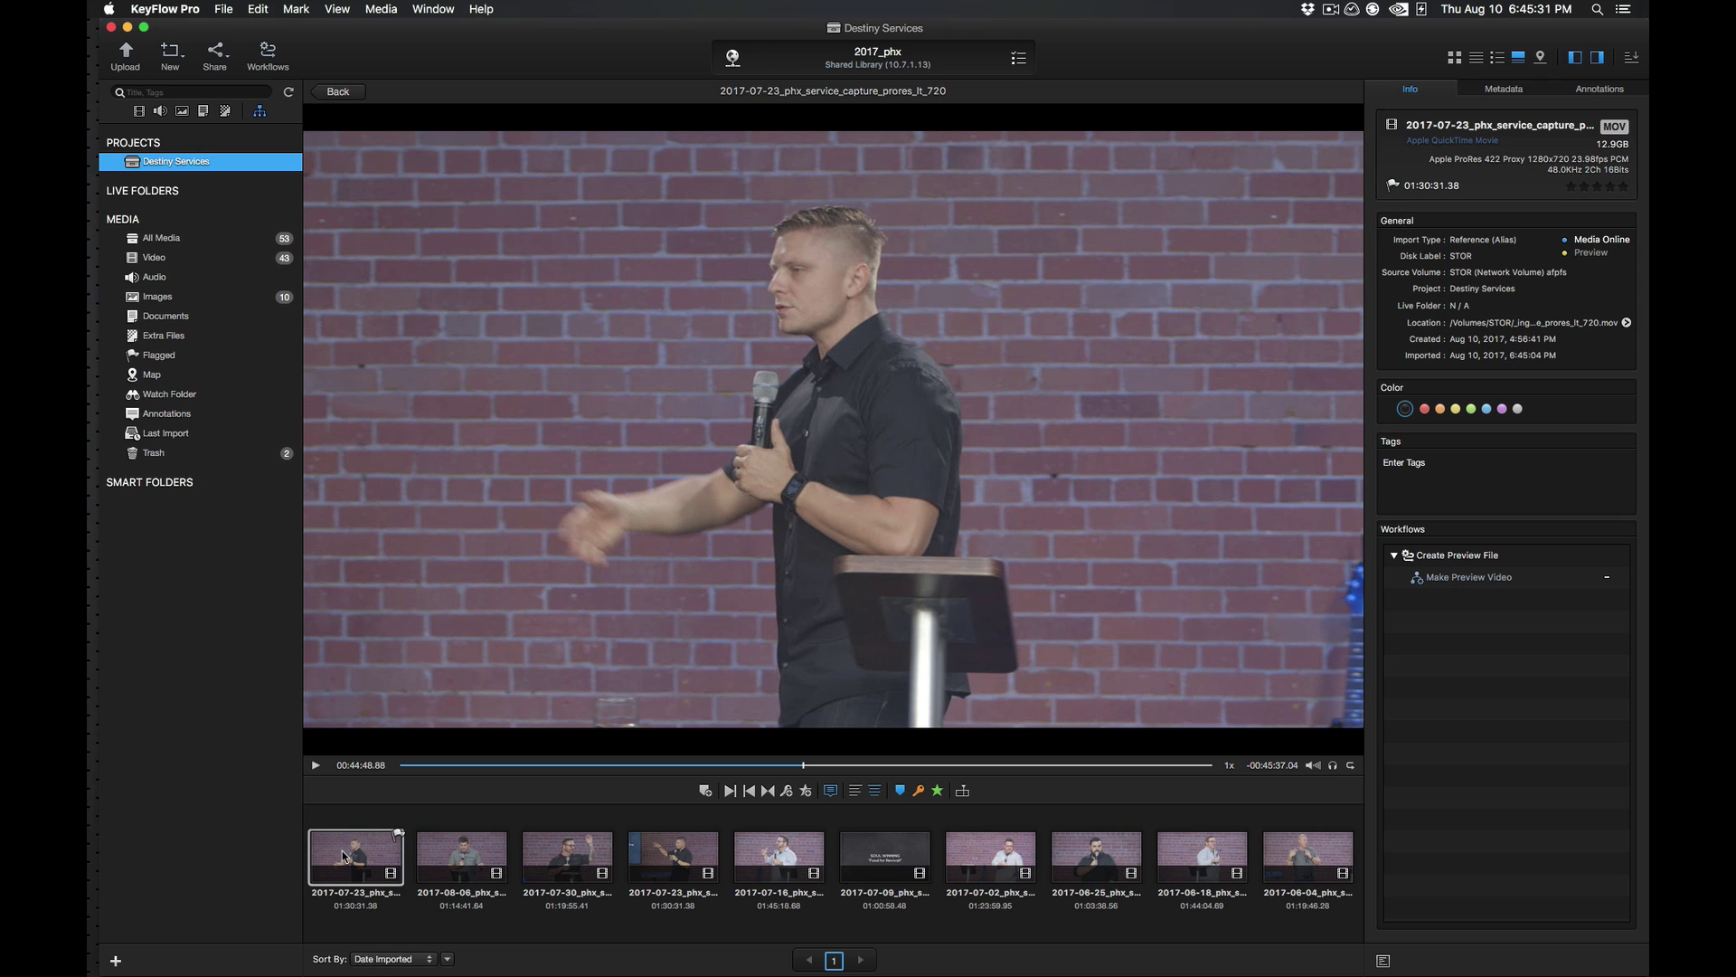
pyautogui.click(490, 858)
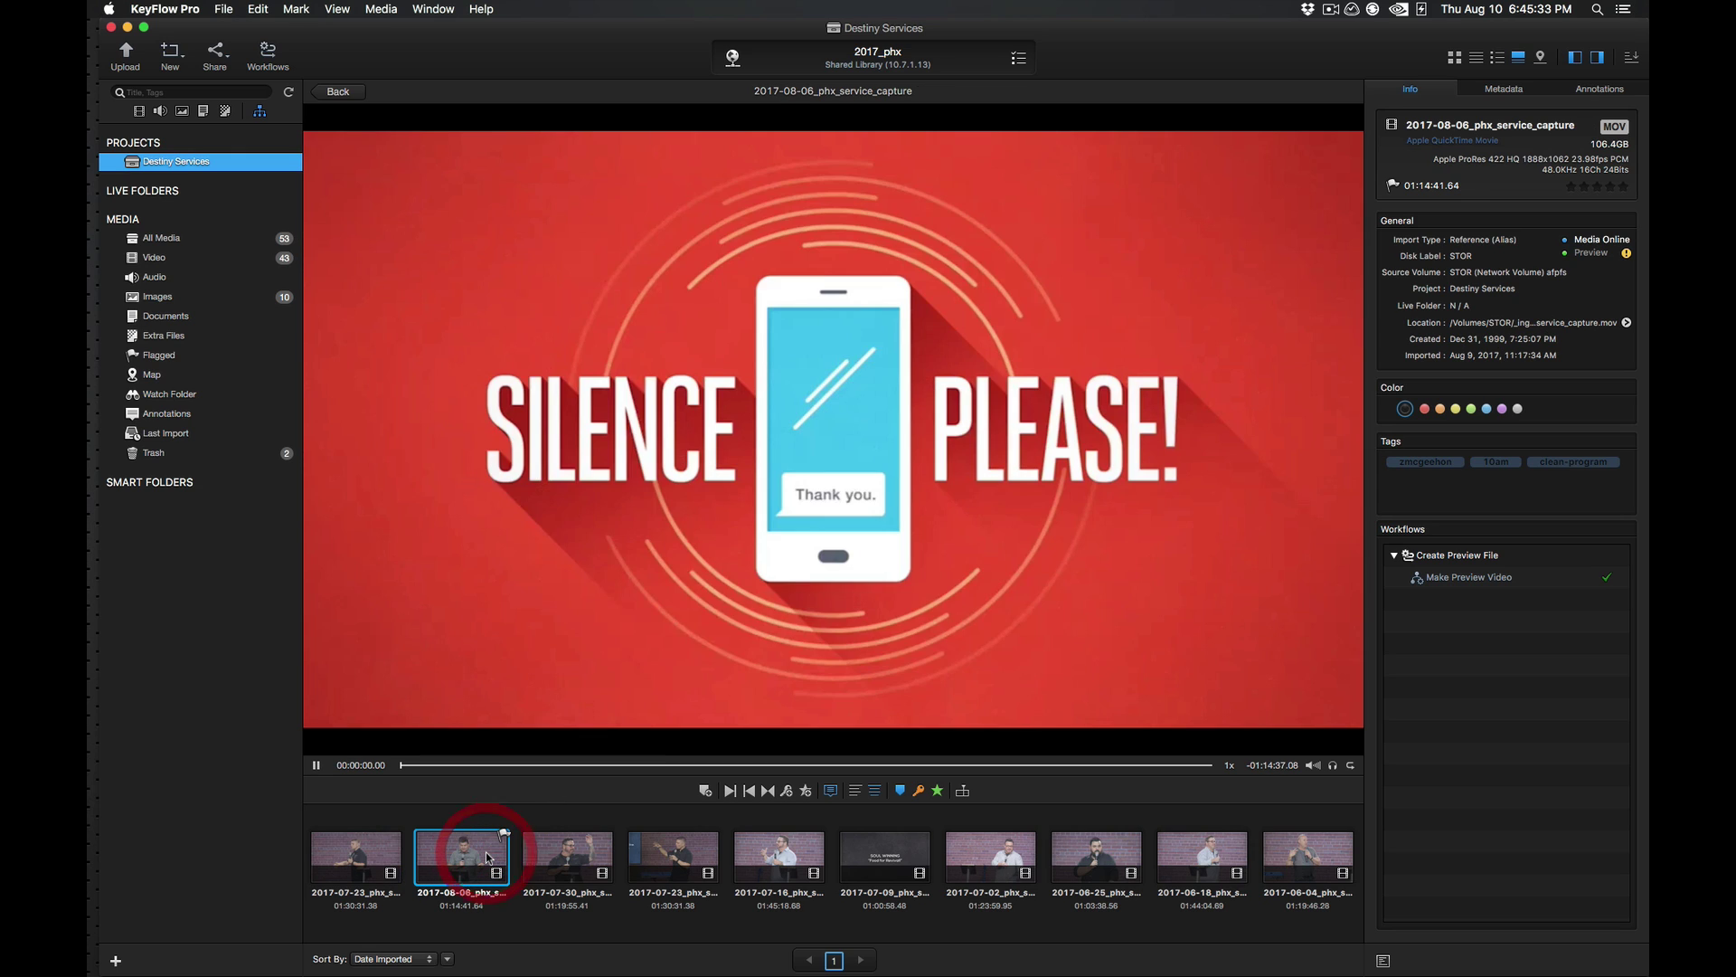
pyautogui.click(321, 767)
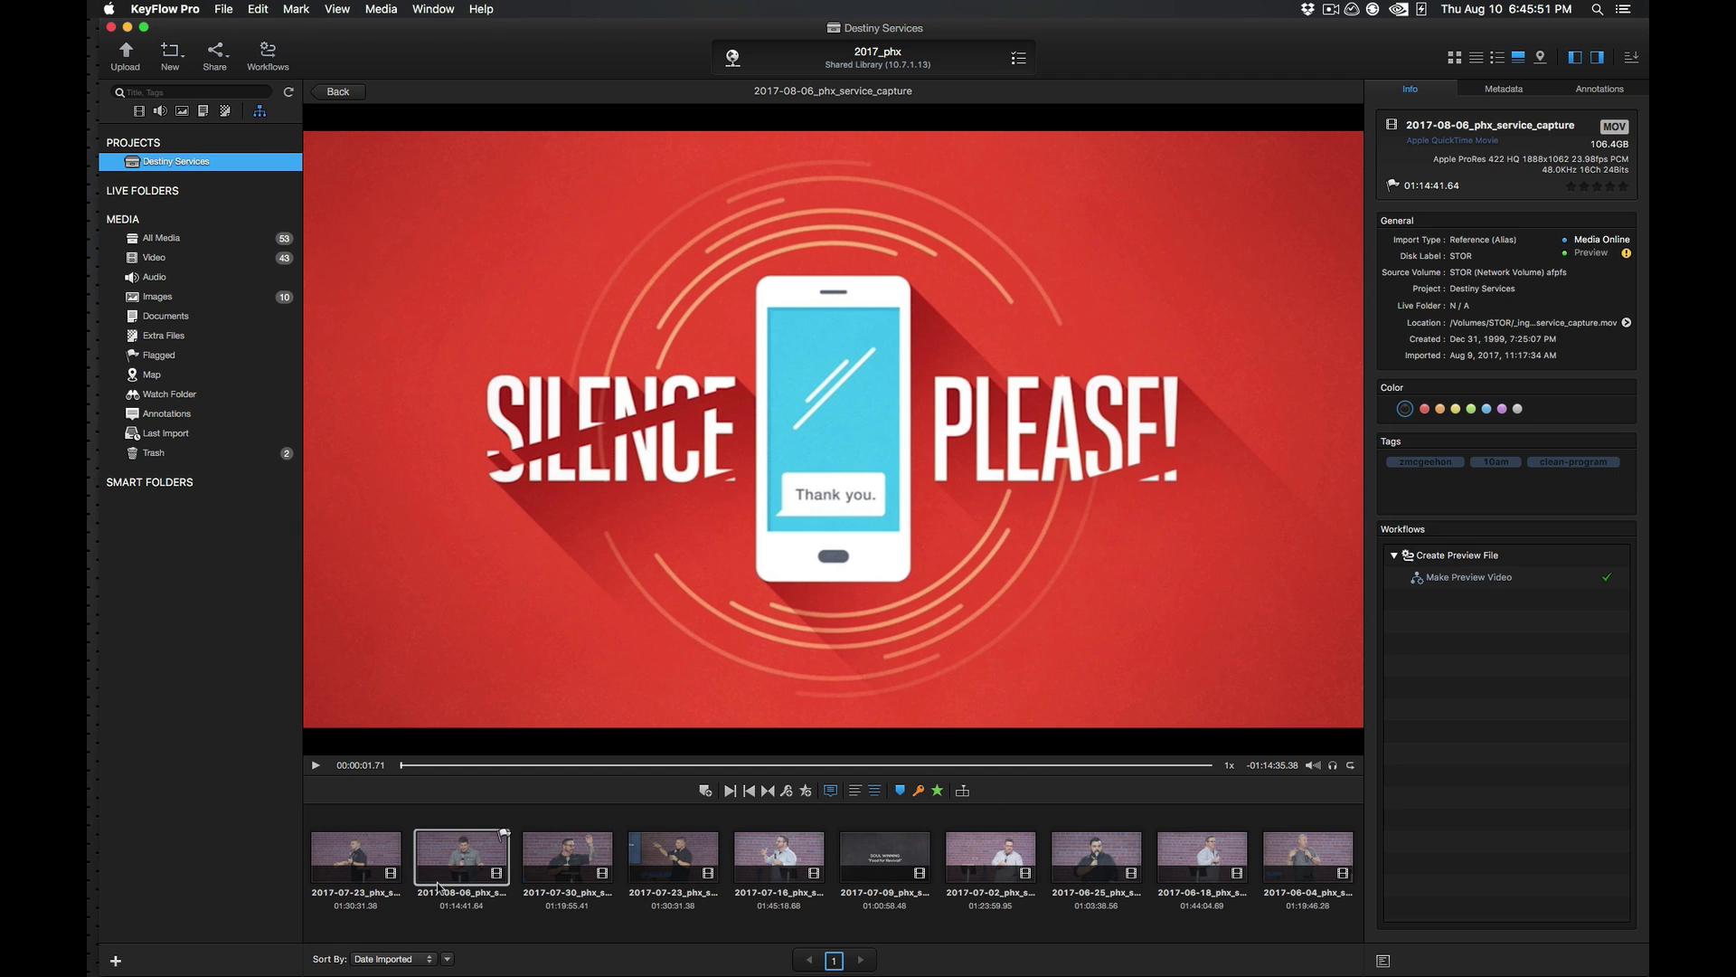
pyautogui.click(337, 861)
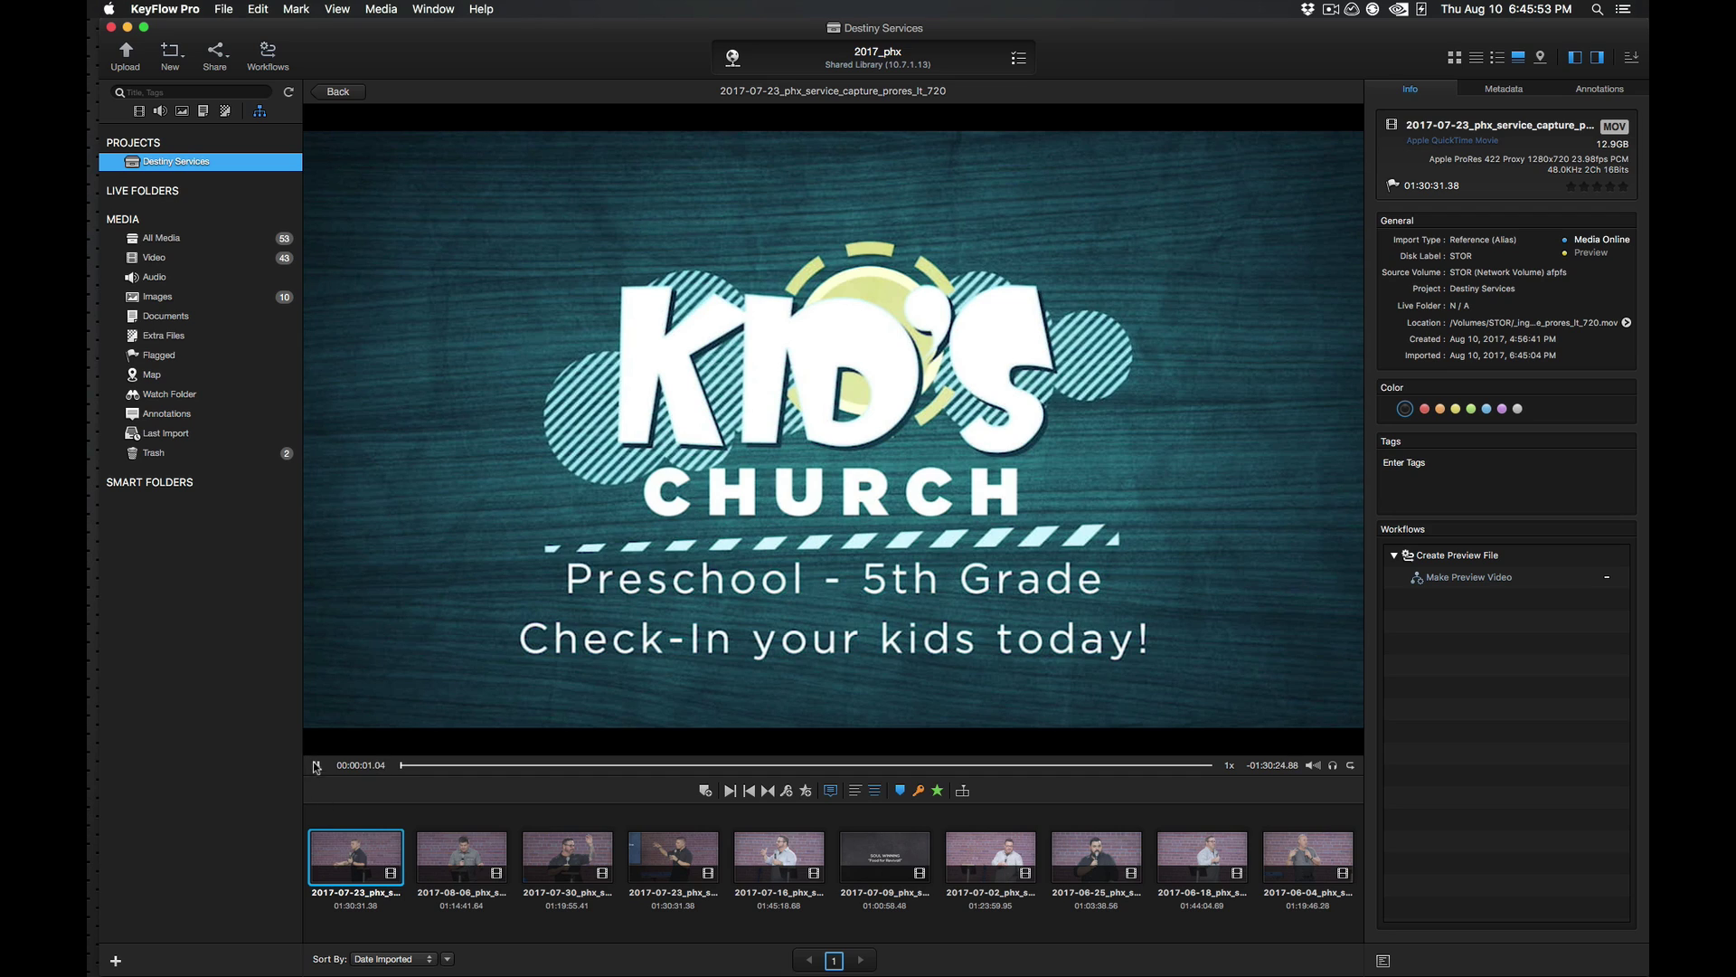
# Add three tags, including 10am and clean-program, comparing against the 2017-08-06 clip.
pyautogui.click(316, 765)
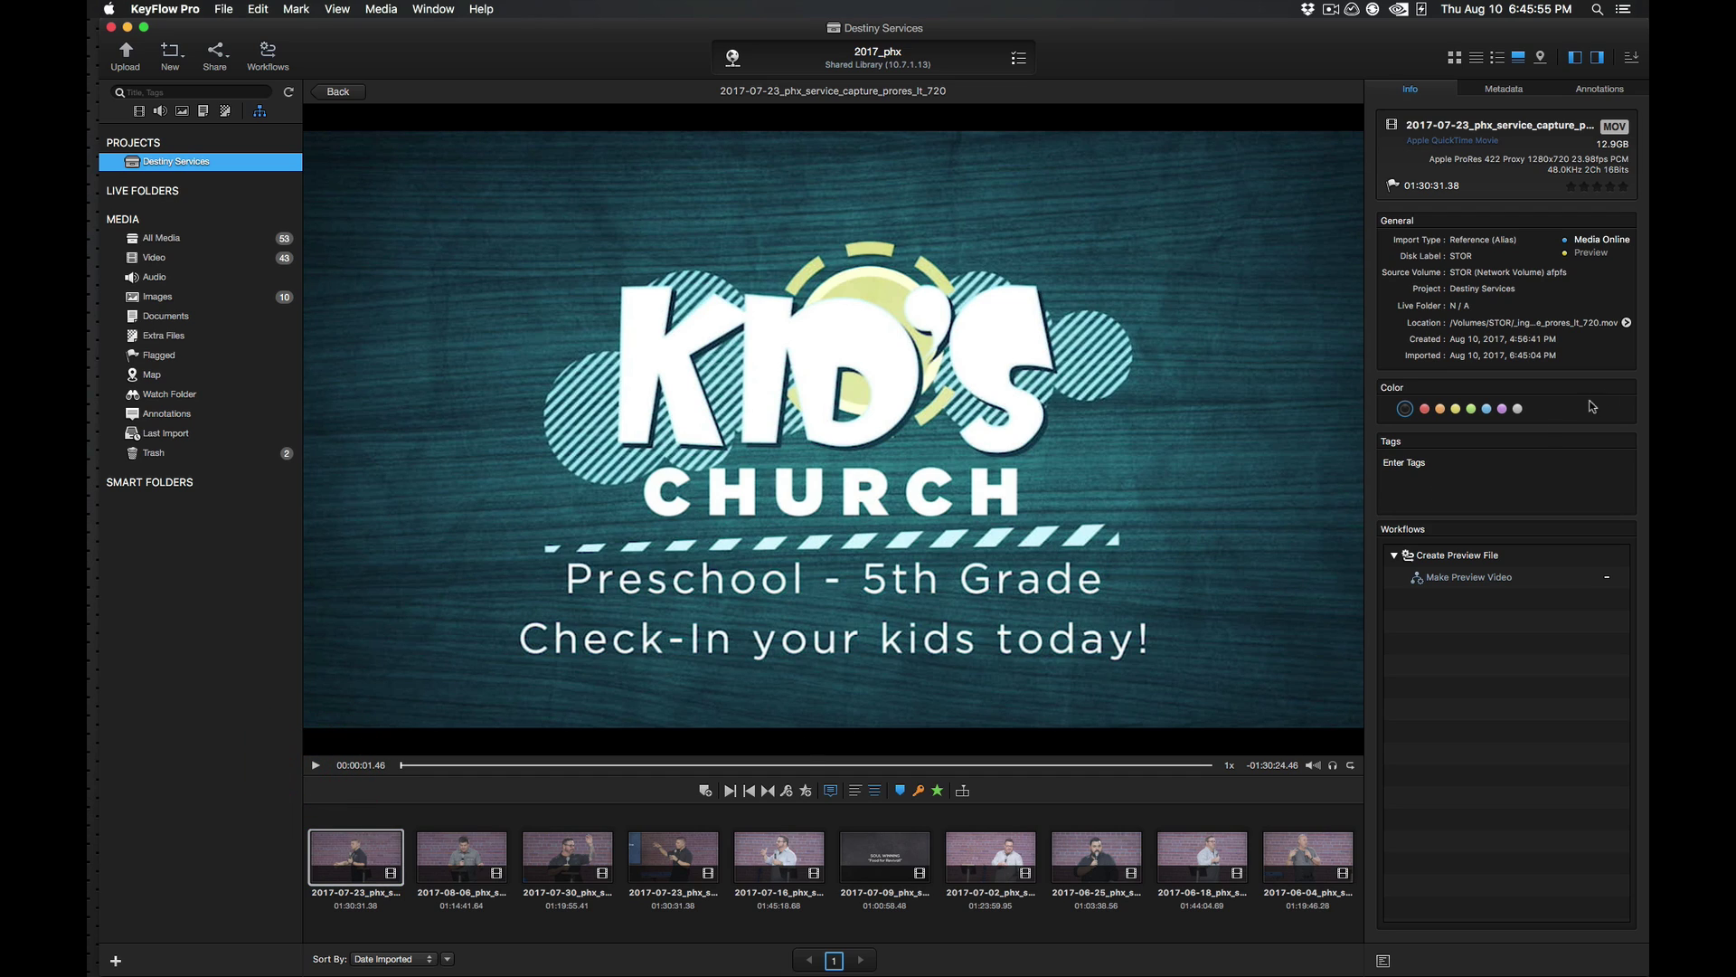
pyautogui.click(1412, 472)
pyautogui.write('labp')
pyautogui.write('lanalp')
pyautogui.press('Return')
pyautogui.write('10am')
pyautogui.press('Return')
pyautogui.write('cl')
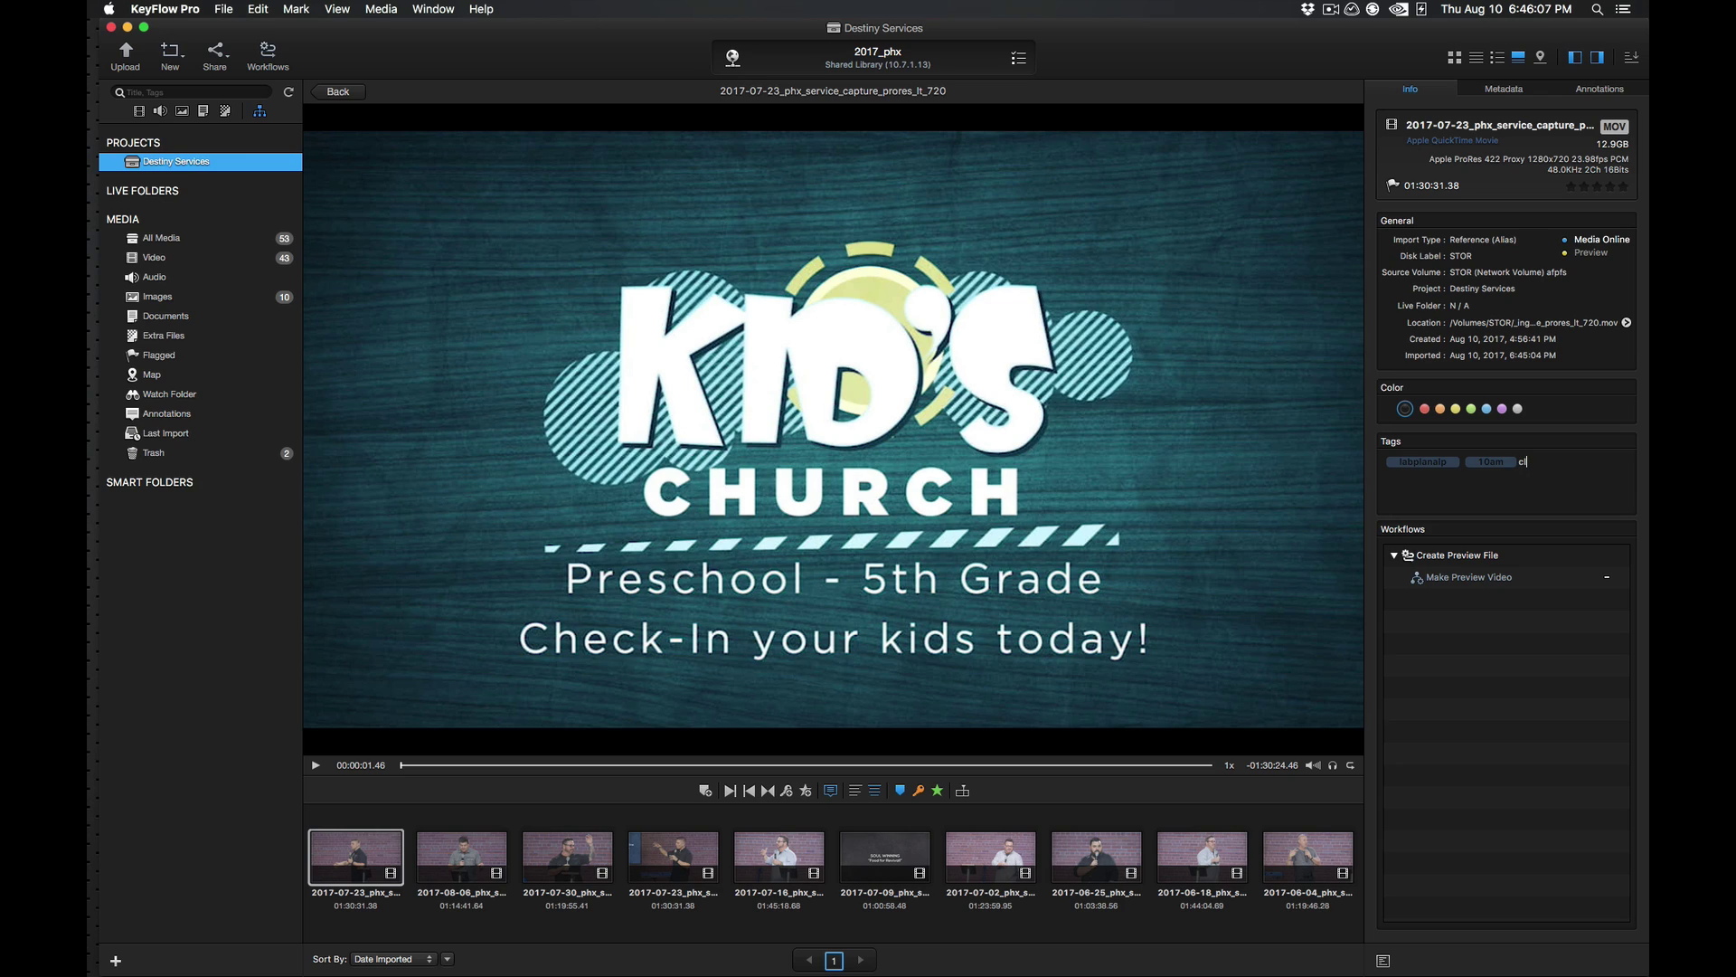
pyautogui.write('ean-p')
pyautogui.write('rogram')
pyautogui.press('Return')
pyautogui.click(462, 852)
pyautogui.click(363, 856)
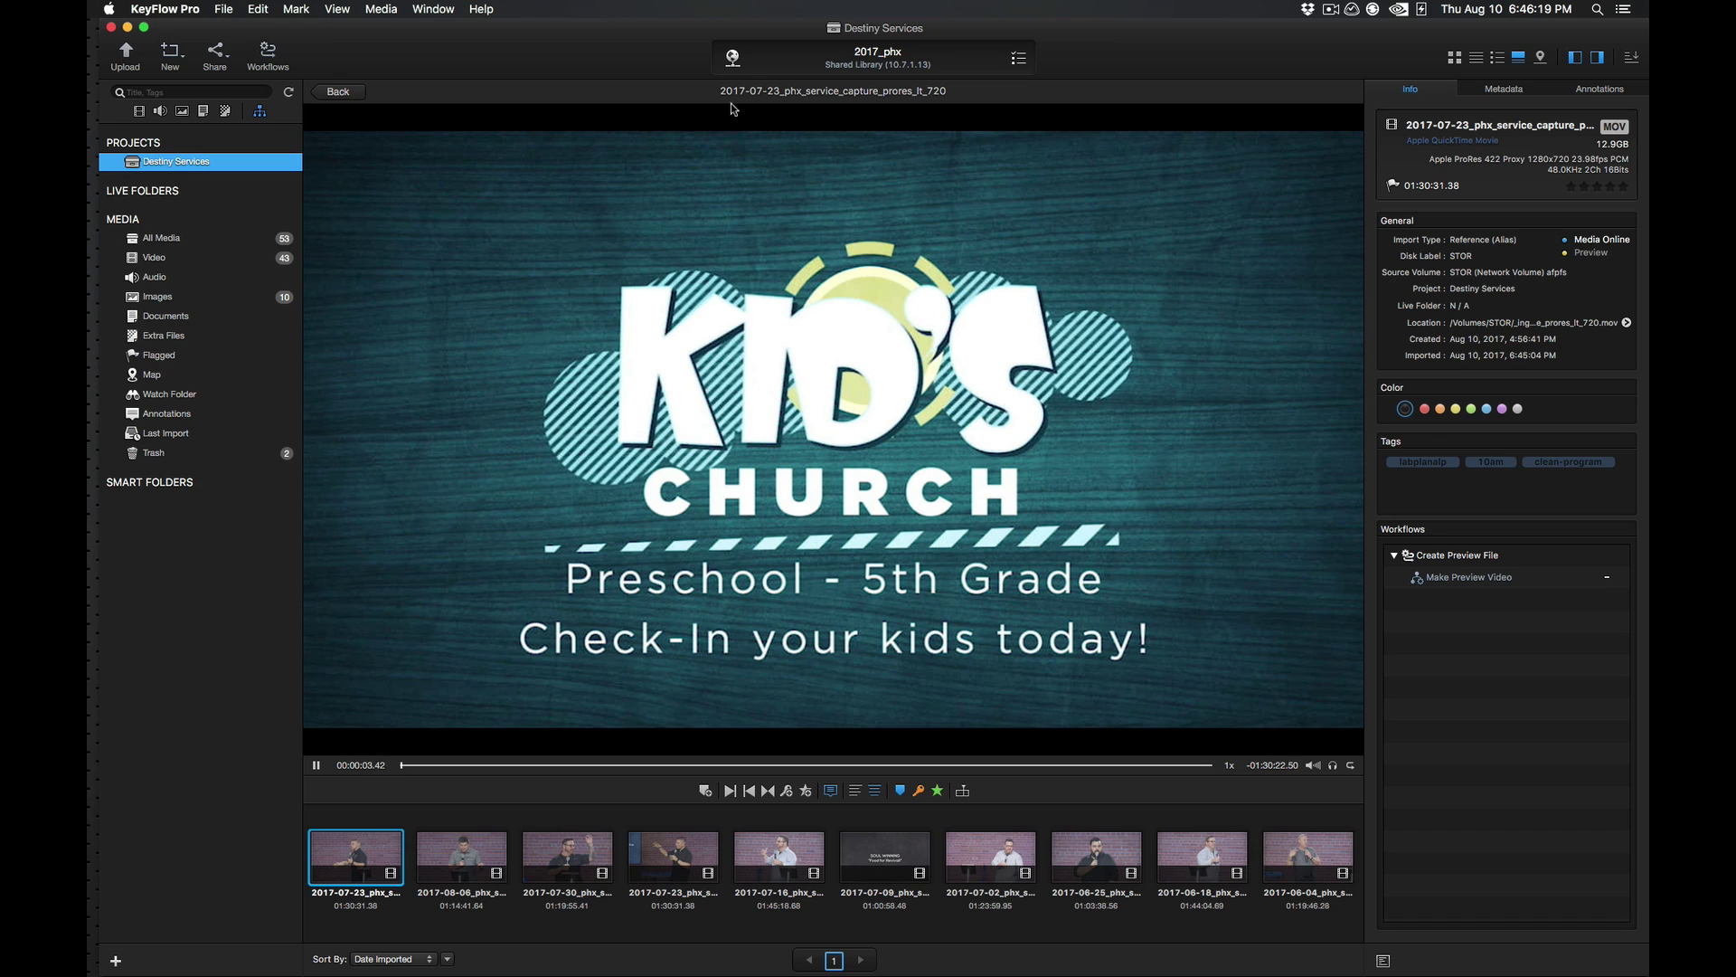
# Quit KeyFlow Pro and bring forward Finder's 2017-07-16 service 06_source window.
pyautogui.click(153, 9)
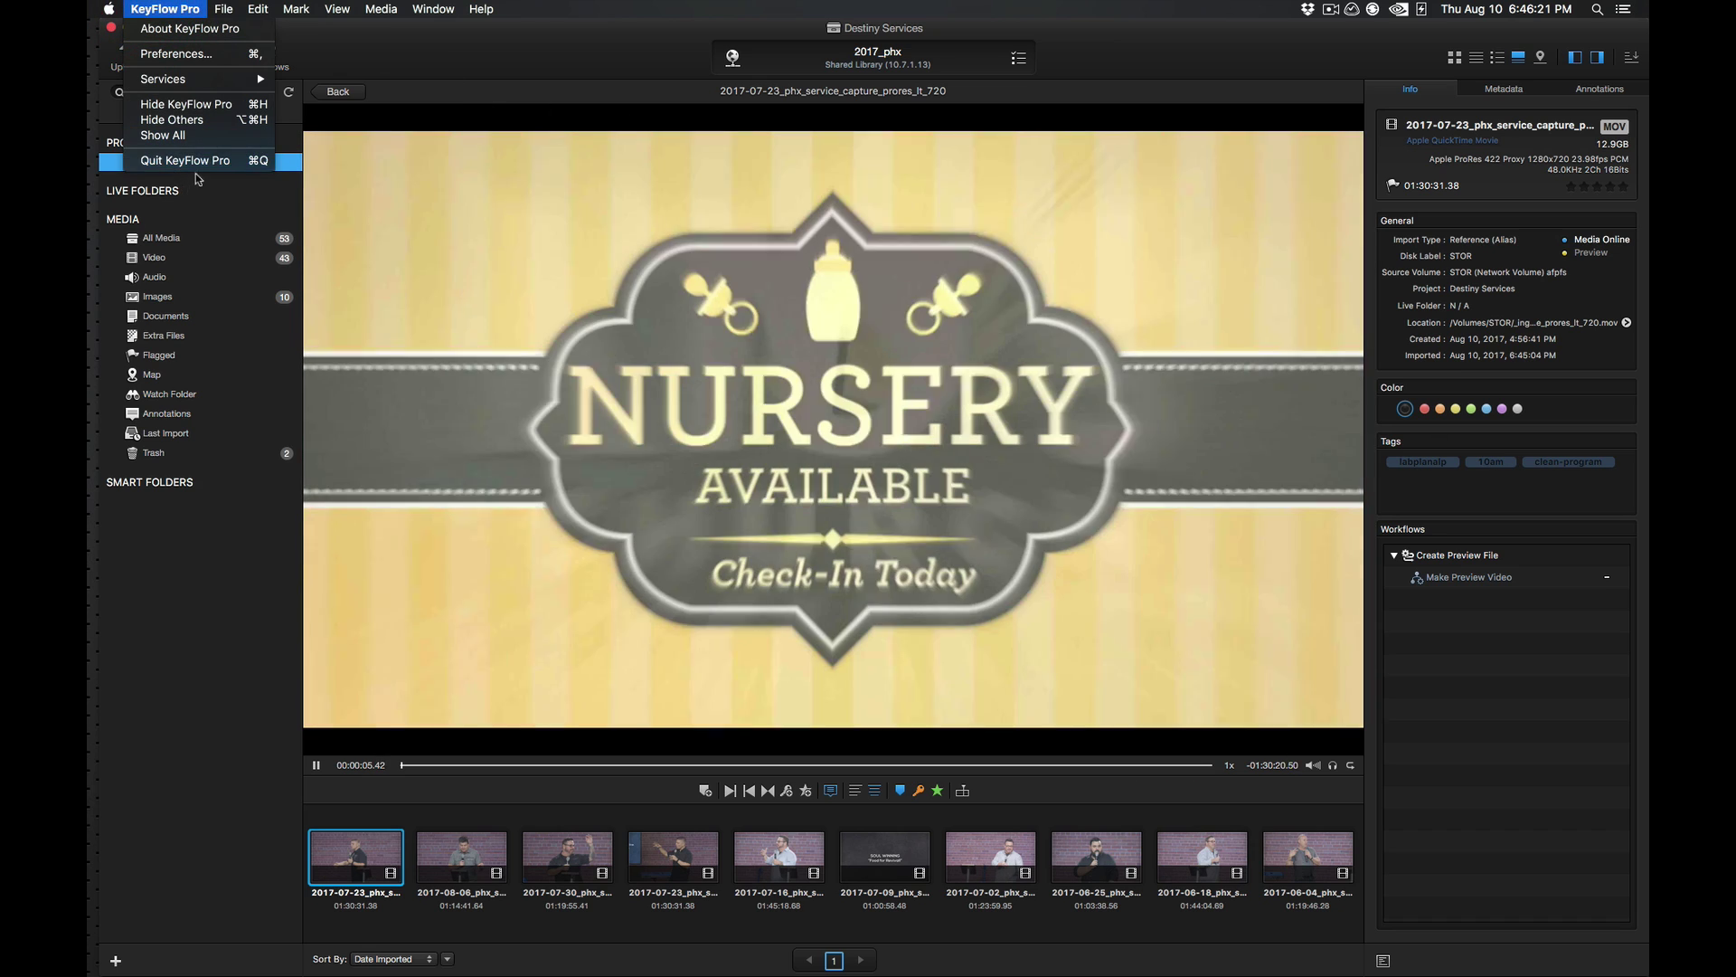
pyautogui.click(204, 160)
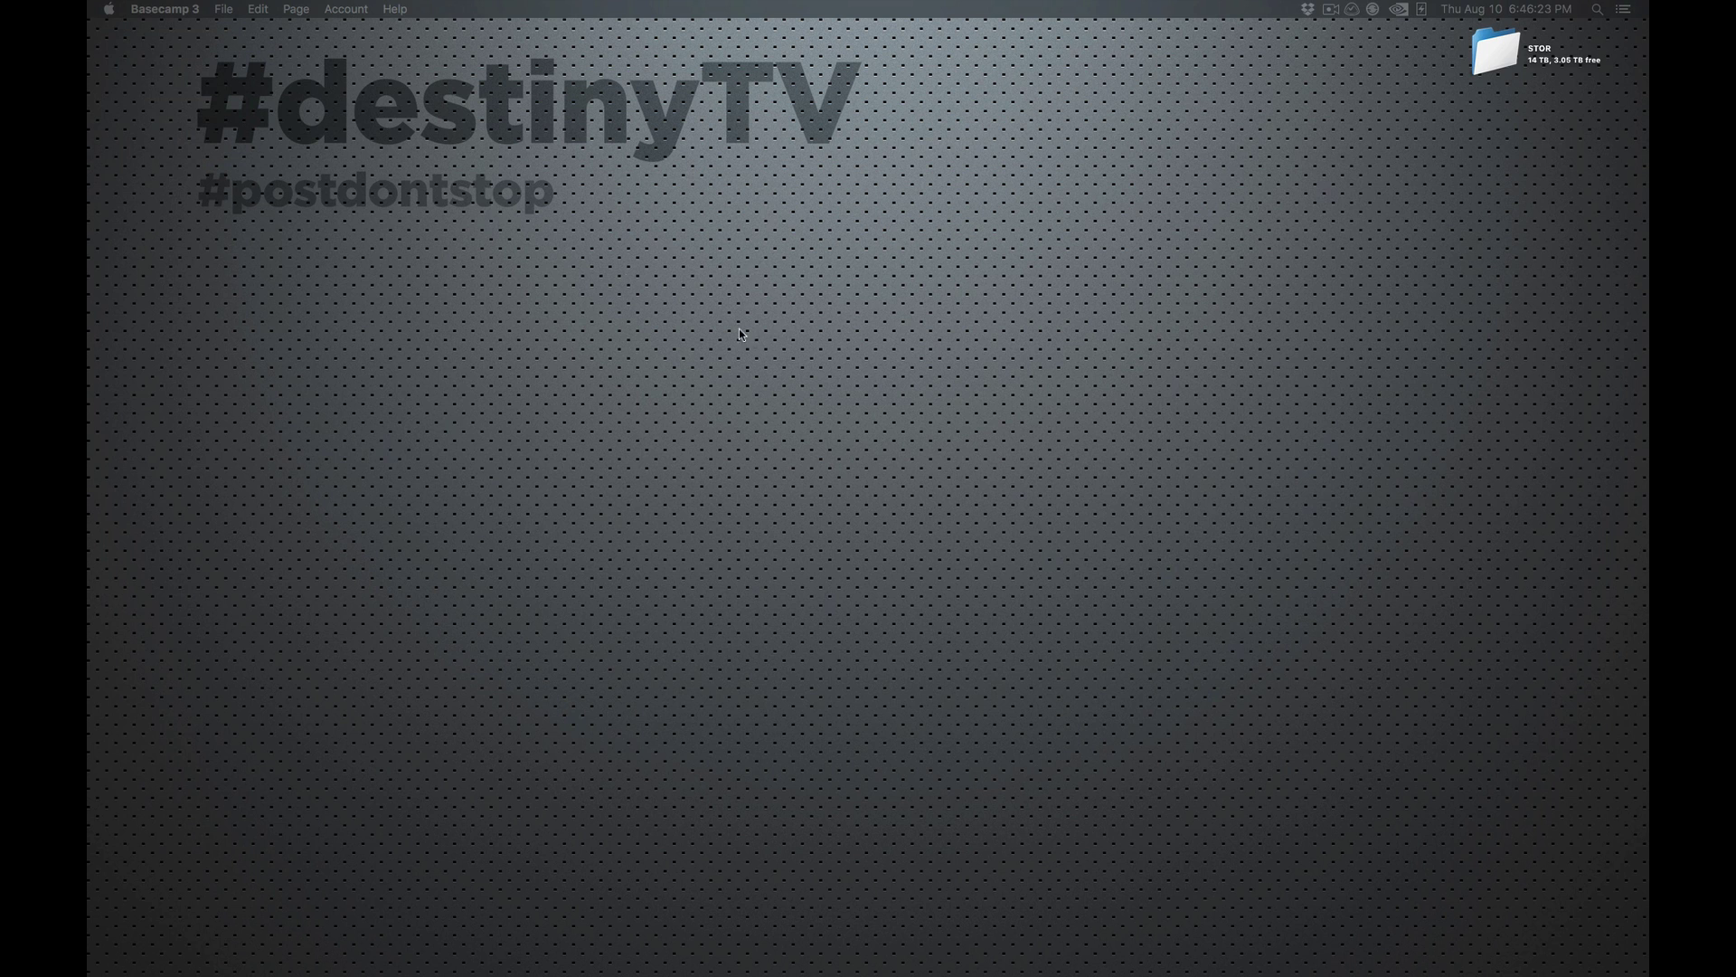
pyautogui.click(755, 338)
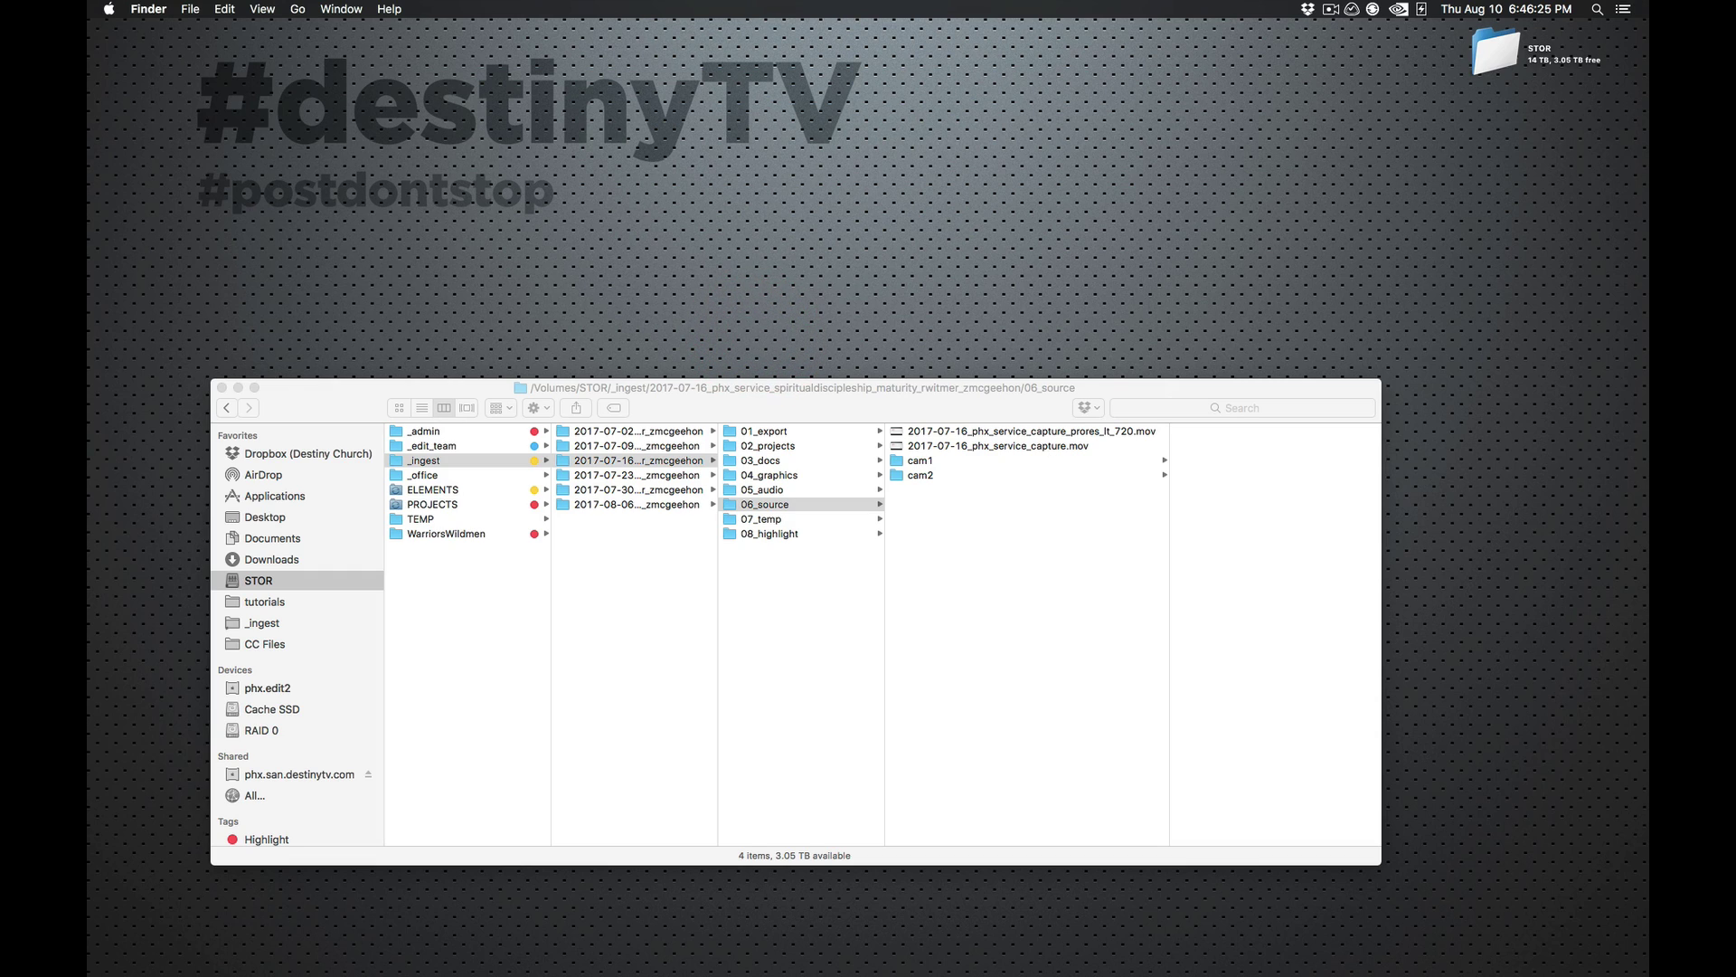